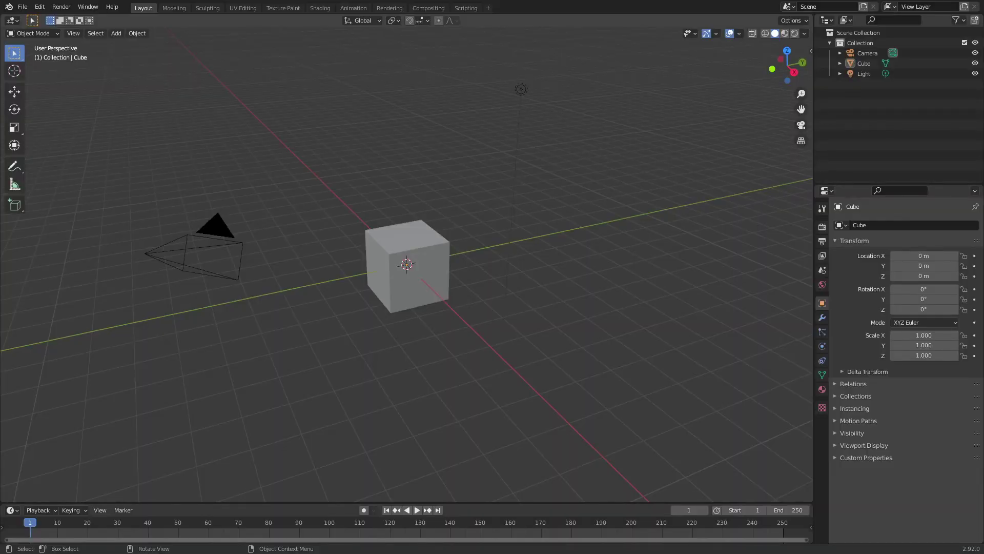
Delete the default cube from the scene
click(443, 263)
key(x)
click(443, 263)
Add a UV sphere at the origin and shade it smooth
key(shift+a)
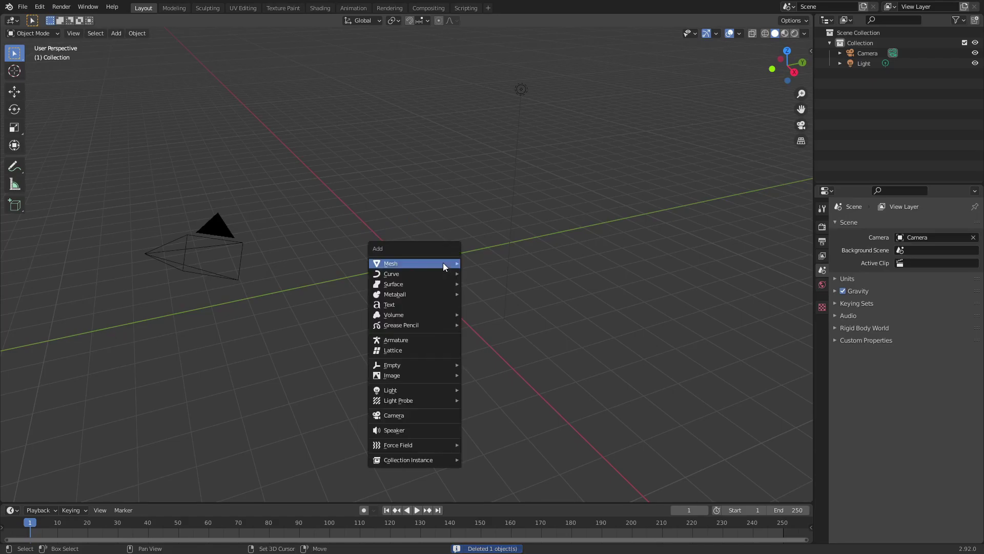
mouse_move(443, 263)
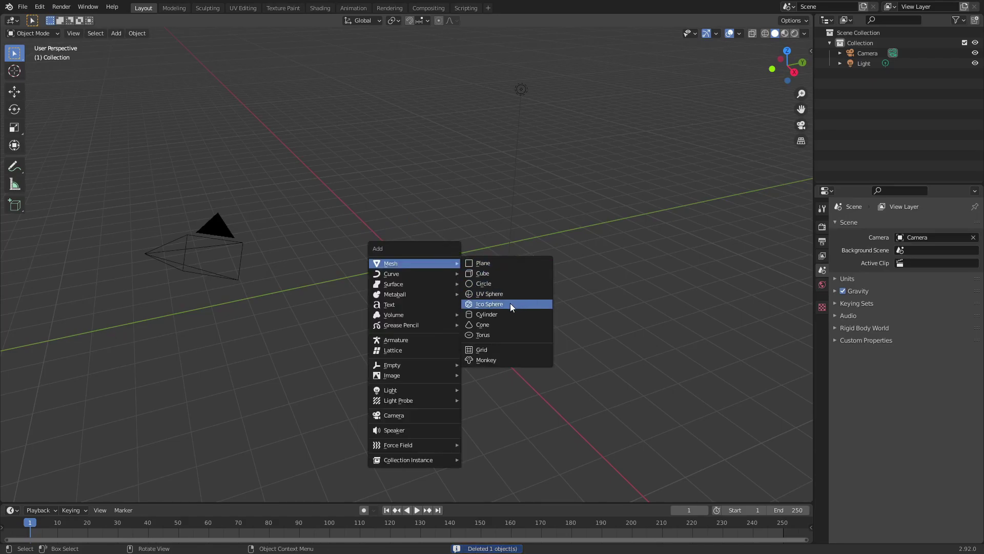
click(514, 291)
right_click(446, 272)
click(446, 271)
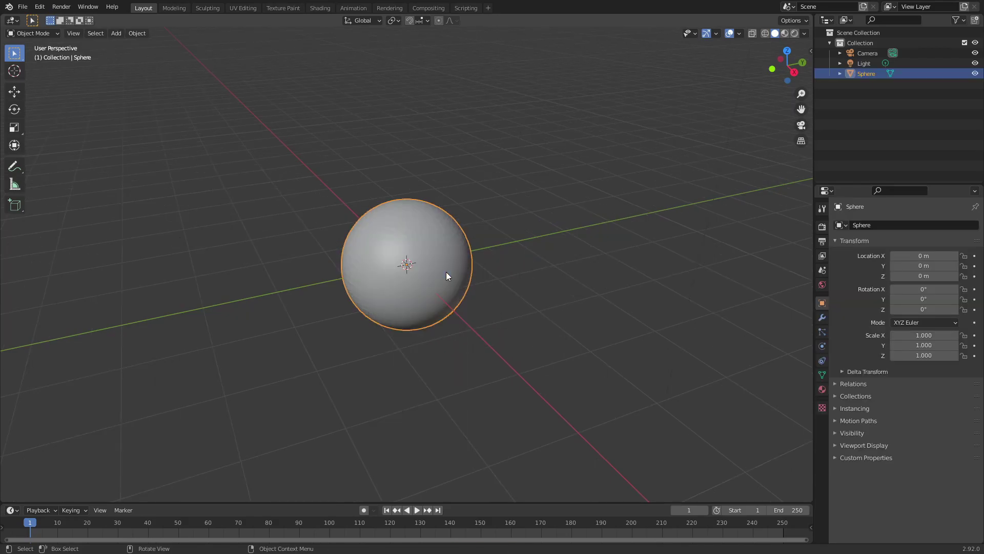
Create a new material for the sphere in the Shading workspace and add a Noise Texture node before the Principled BSDF
click(318, 10)
click(485, 324)
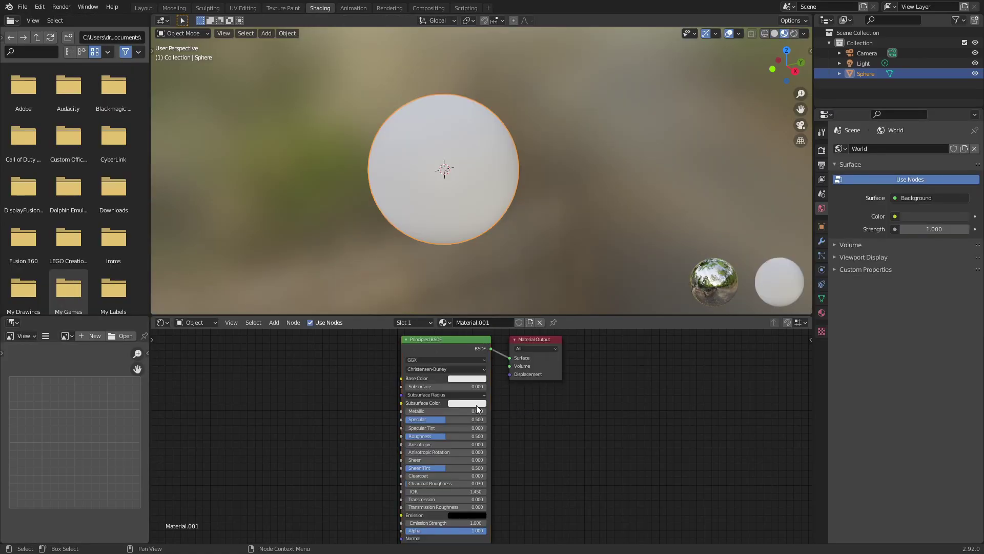
scroll(394, 403, up, 3)
middle_drag(394, 402, 638, 481)
key(shift+a)
click(427, 408)
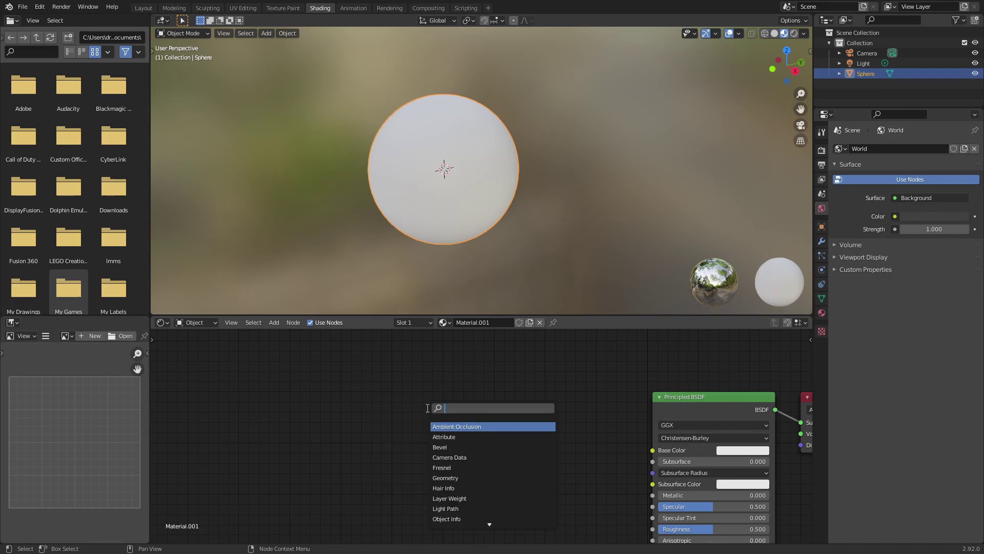
text(noise)
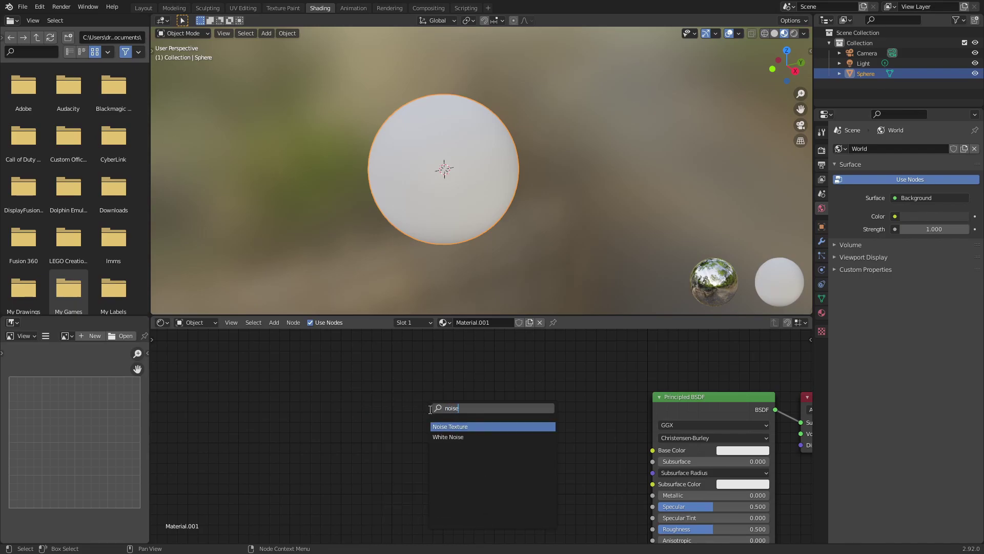
key(Return)
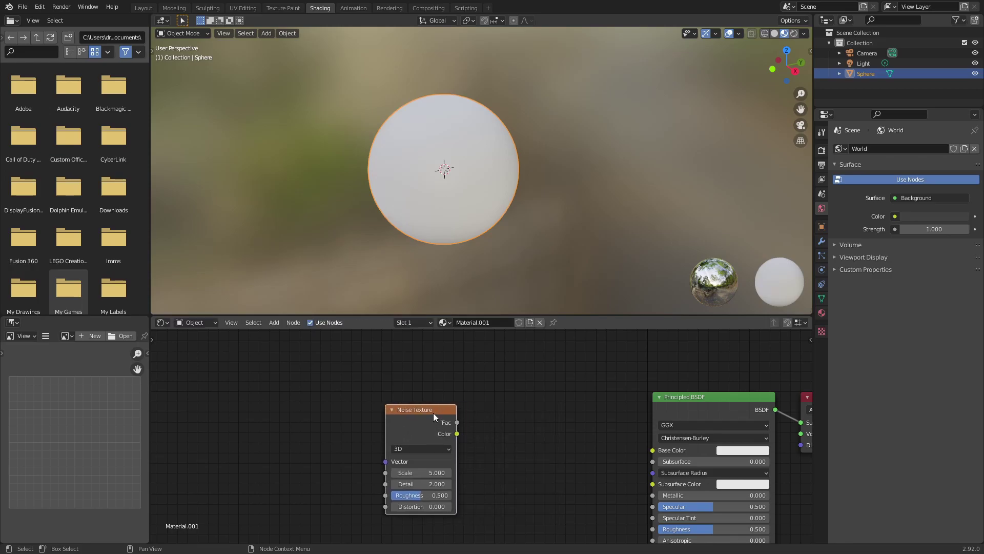
click(395, 434)
Preview the Noise Texture node's output directly on the sphere
middle_drag(566, 476, 478, 438)
ctrl+shift+click(290, 384)
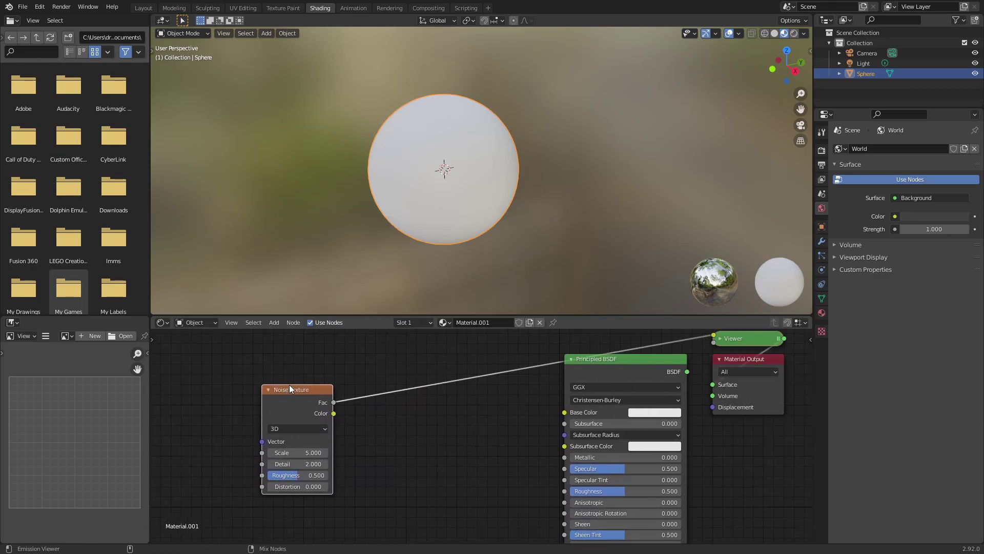
scroll(555, 177, up, 4)
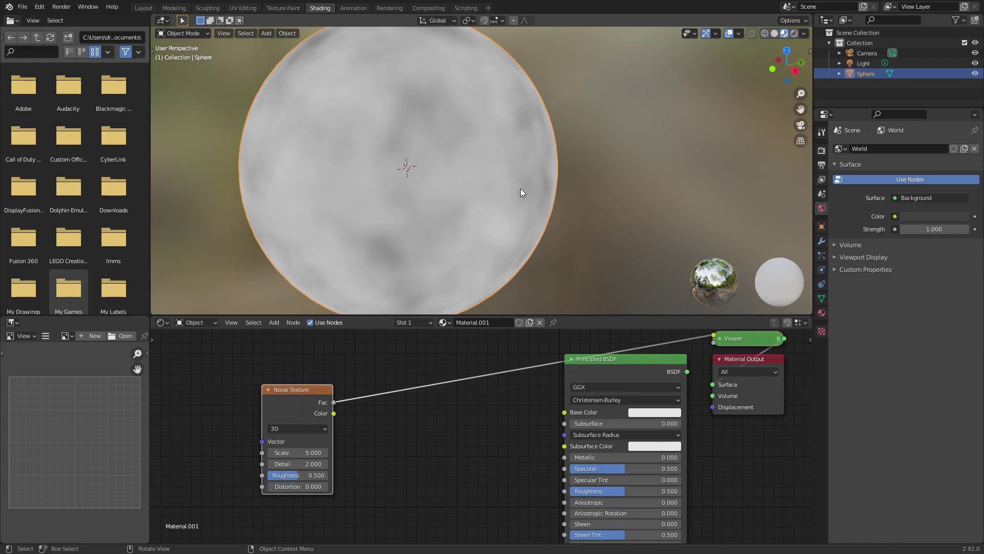
Set the Noise Texture's Detail to 8, Roughness to 0.625 and Distortion to 0.1
drag(297, 475, 313, 476)
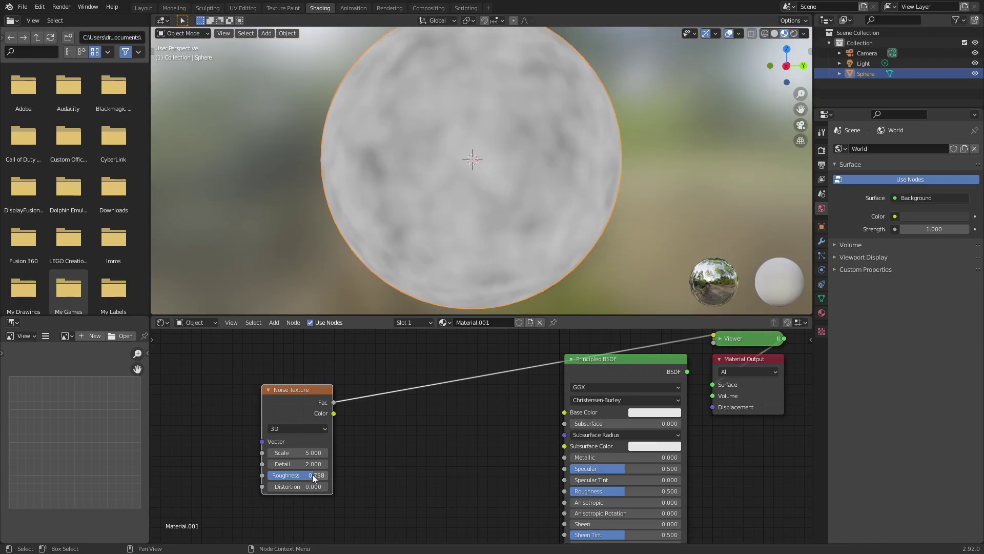
double_click(316, 463)
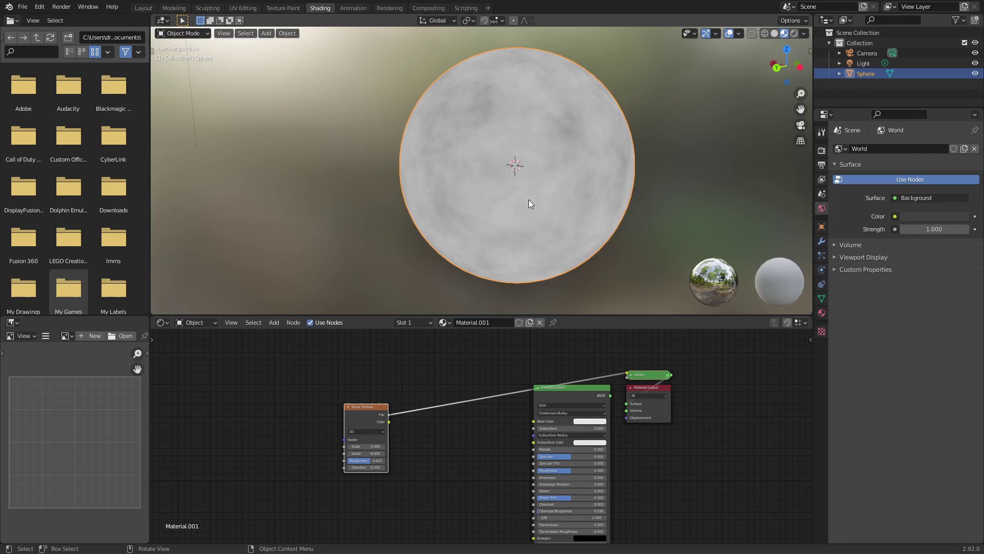
scroll(529, 200, up, 2)
middle_drag(528, 200, 502, 180)
scroll(506, 185, down, 3)
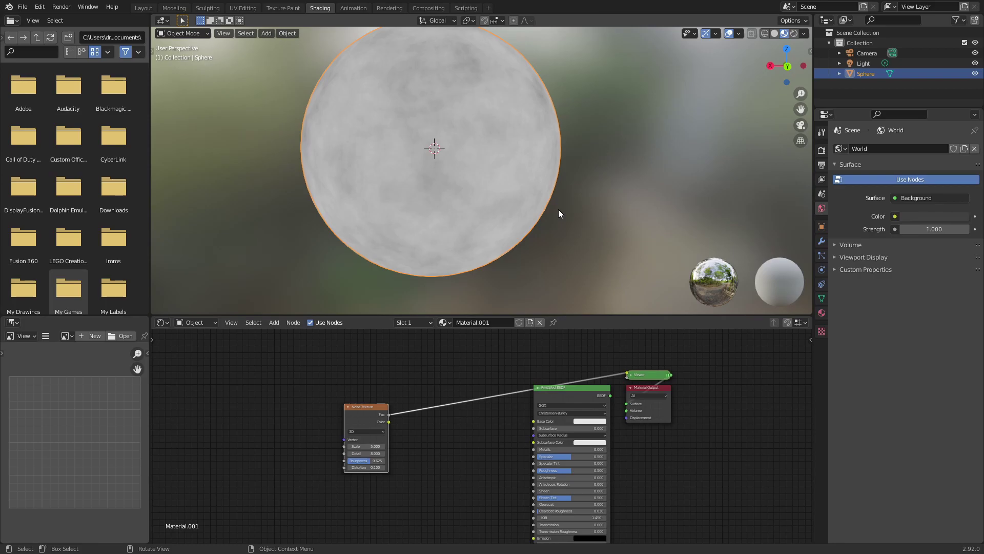
Route the Principled BSDF back to the Material Output and set its Metallic to 1 and Roughness to 0.25
ctrl+shift+click(566, 389)
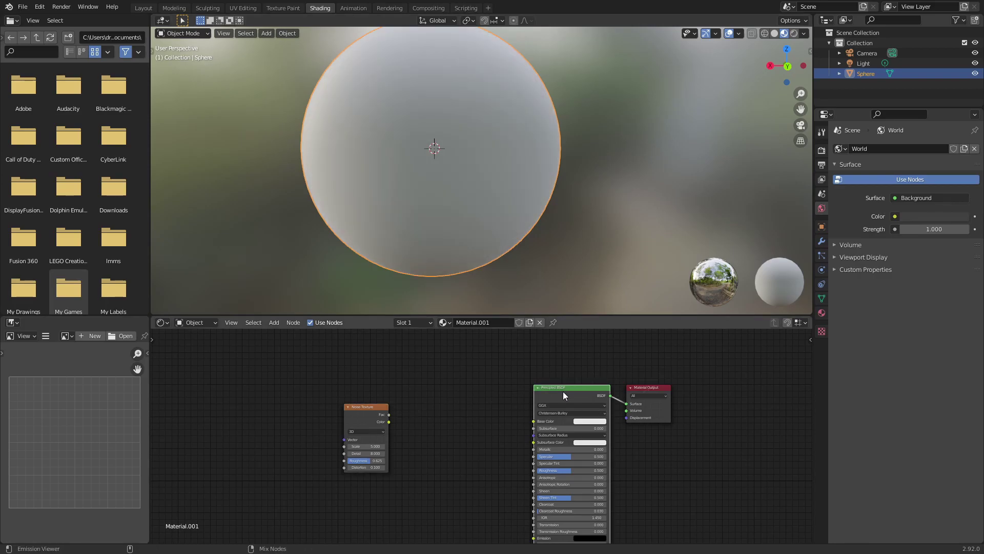
scroll(677, 466, up, 4)
middle_drag(679, 466, 549, 429)
scroll(549, 428, up, 4)
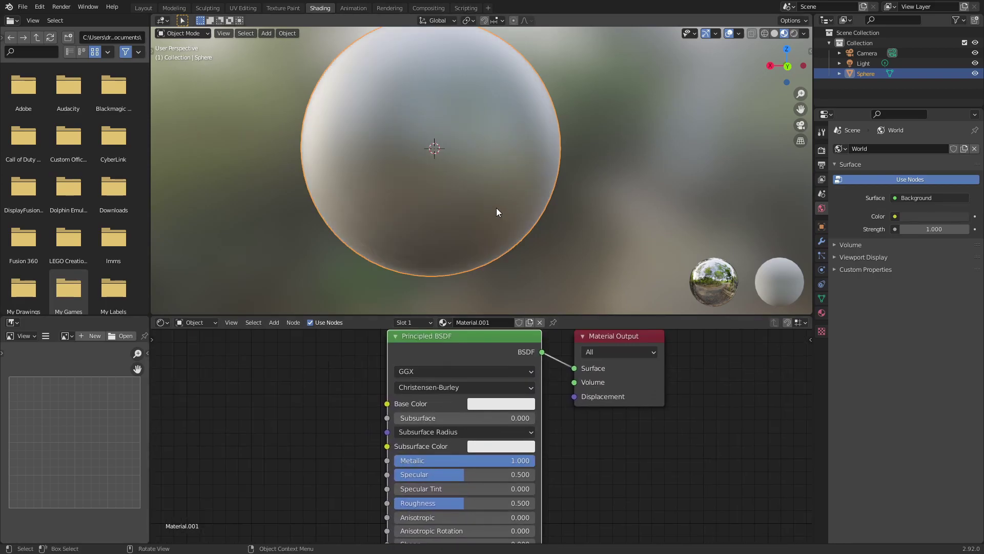
middle_drag(497, 208, 460, 205)
drag(457, 503, 426, 502)
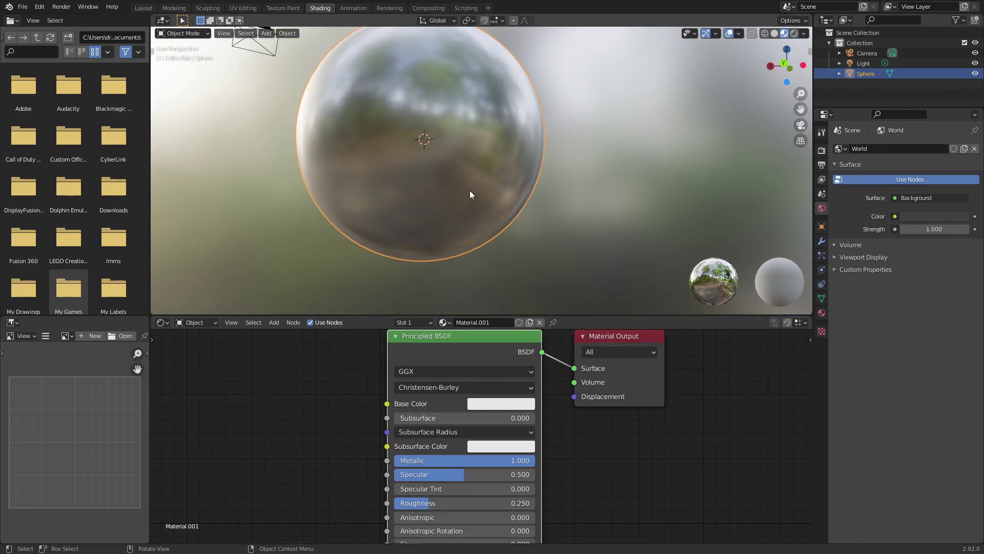
scroll(470, 186, down, 3)
middle_drag(454, 192, 482, 214)
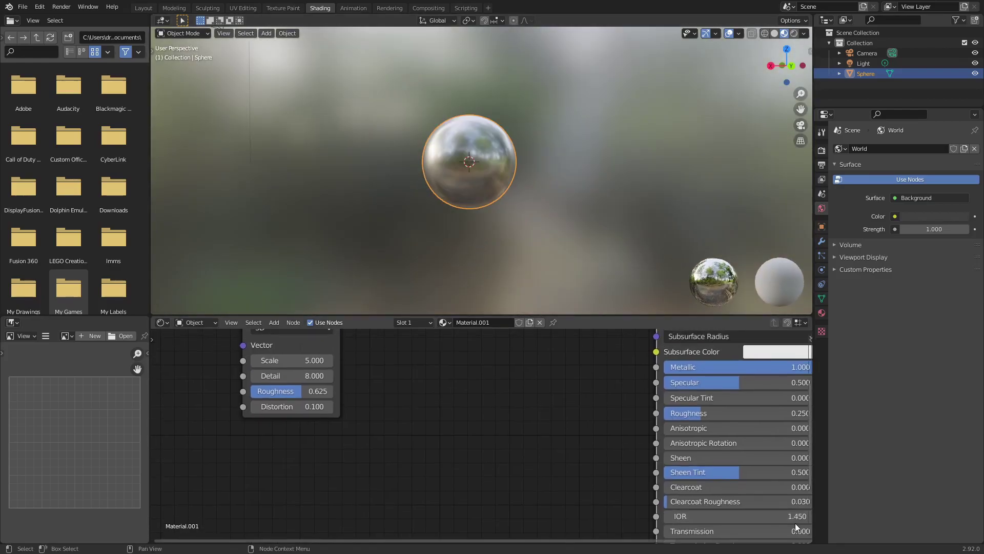
Connect the Noise Texture's Fac output to the Base Color of the Principled BSDF
middle_drag(485, 369, 465, 464)
click(464, 463)
middle_drag(523, 419, 475, 447)
mouse_move(276, 415)
mouse_down()
mouse_move(585, 421)
mouse_move(600, 433)
mouse_up()
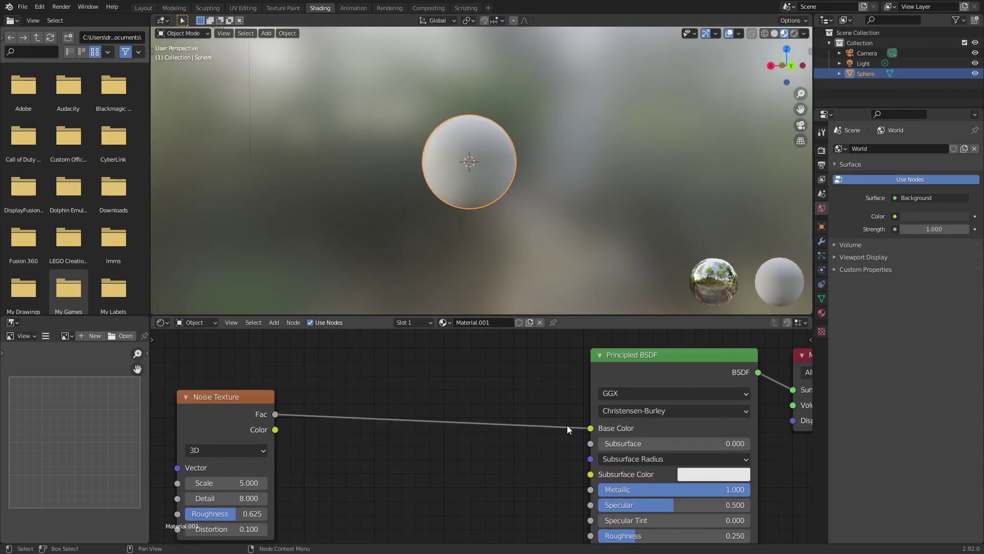
Insert a ColorRamp node on the link between the Noise Texture and the Base Color
drag(196, 401, 207, 390)
click(402, 374)
key(shift+a)
click(403, 375)
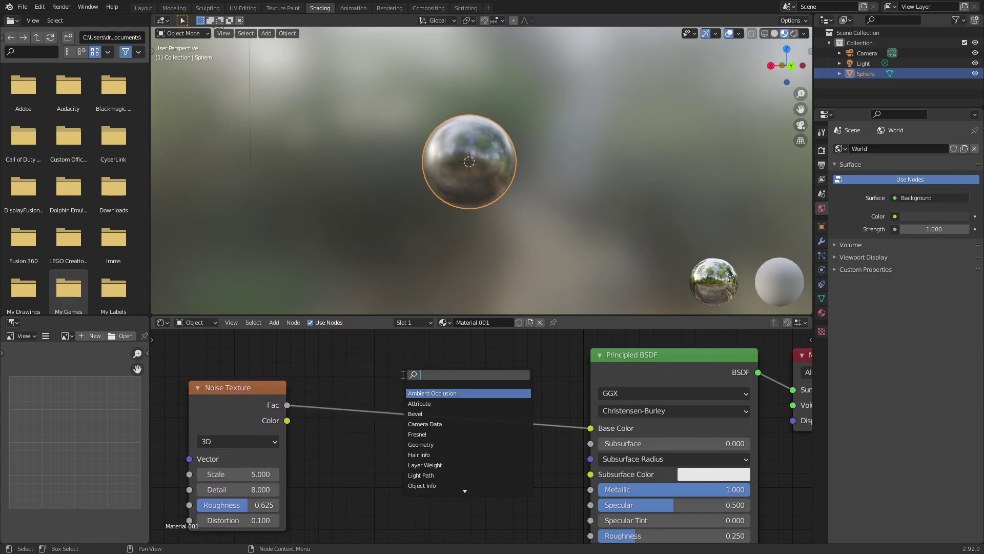
text(colorramp)
key(Return)
click(394, 449)
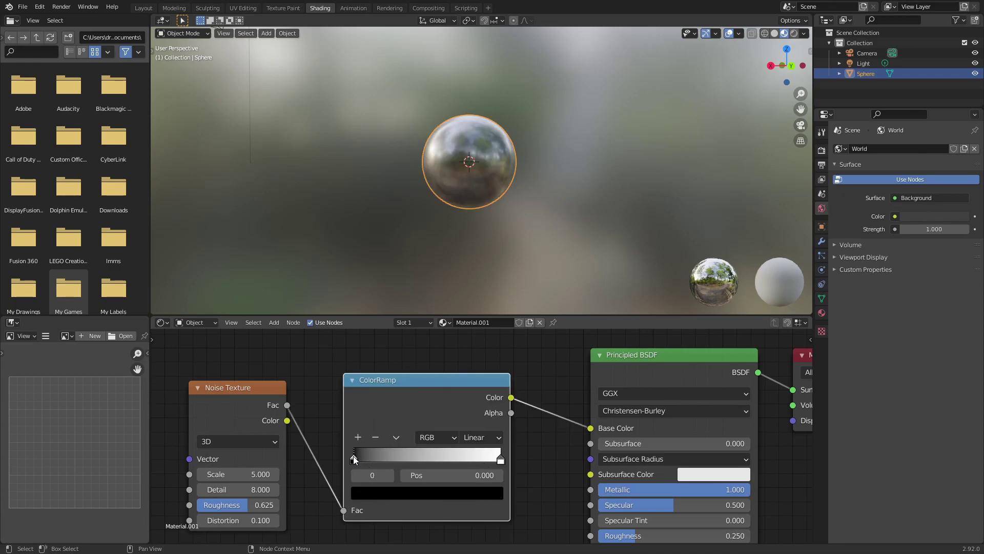
Turn the ColorRamp's black stop white and add a third stop near the middle of the ramp
click(417, 491)
drag(471, 374, 471, 297)
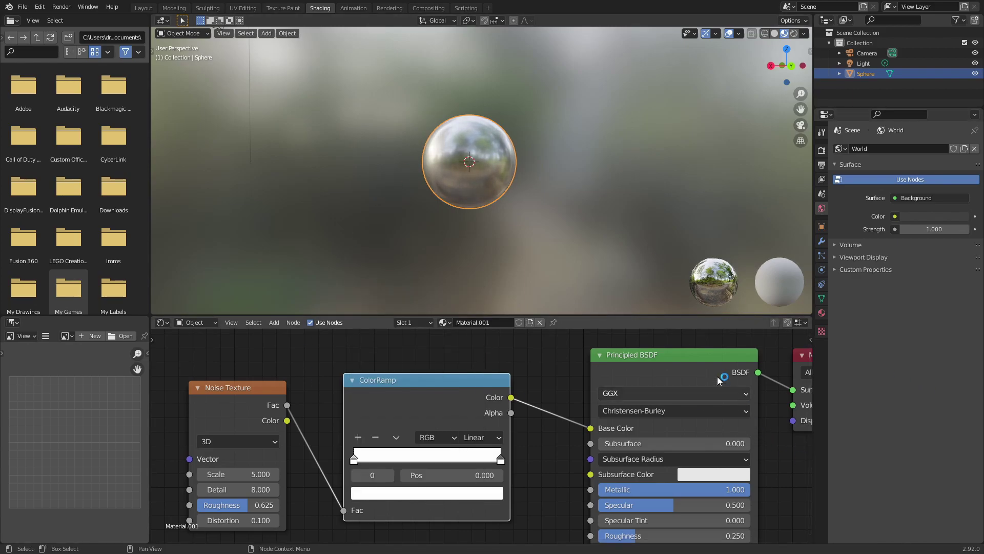
scroll(567, 193, up, 6)
drag(502, 461, 408, 460)
click(358, 437)
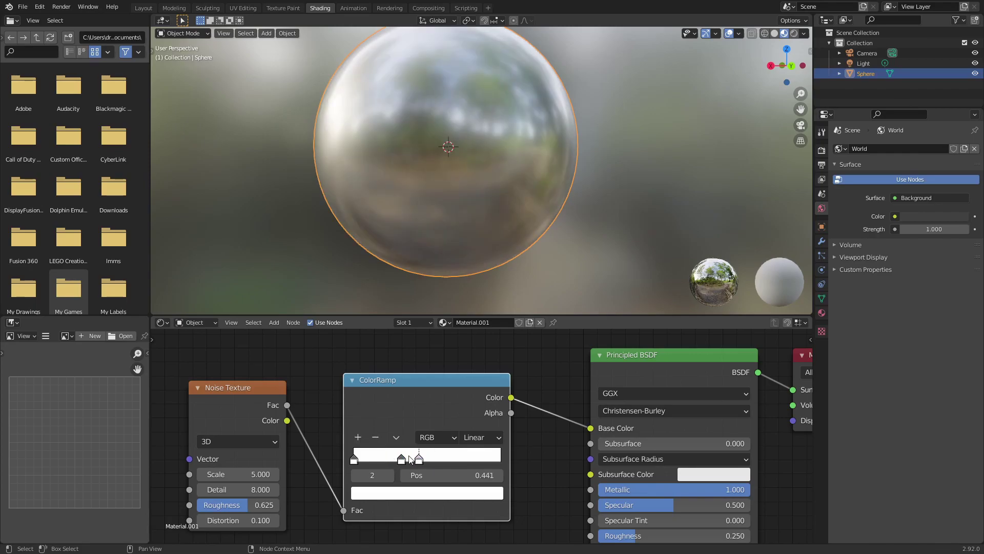
Color the ramp's last stop rusty red with hue 0.017, saturation 0.953 and value 0.418, and tighten its transition from white
click(430, 493)
mouse_move(410, 393)
mouse_down()
mouse_move(372, 380)
mouse_move(389, 391)
mouse_up()
drag(447, 446, 452, 445)
scroll(399, 383, down, 6)
drag(399, 383, 401, 383)
click(436, 492)
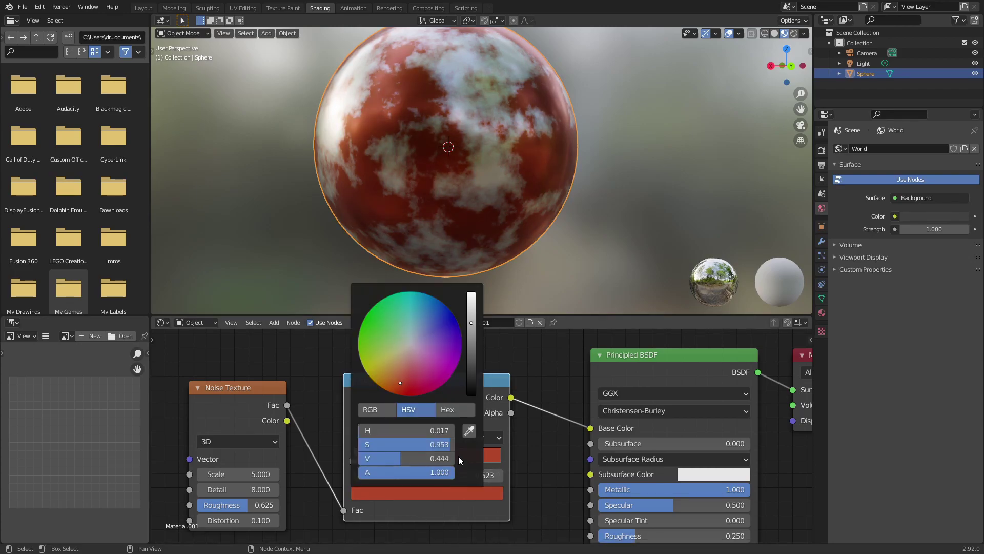
drag(420, 458, 398, 459)
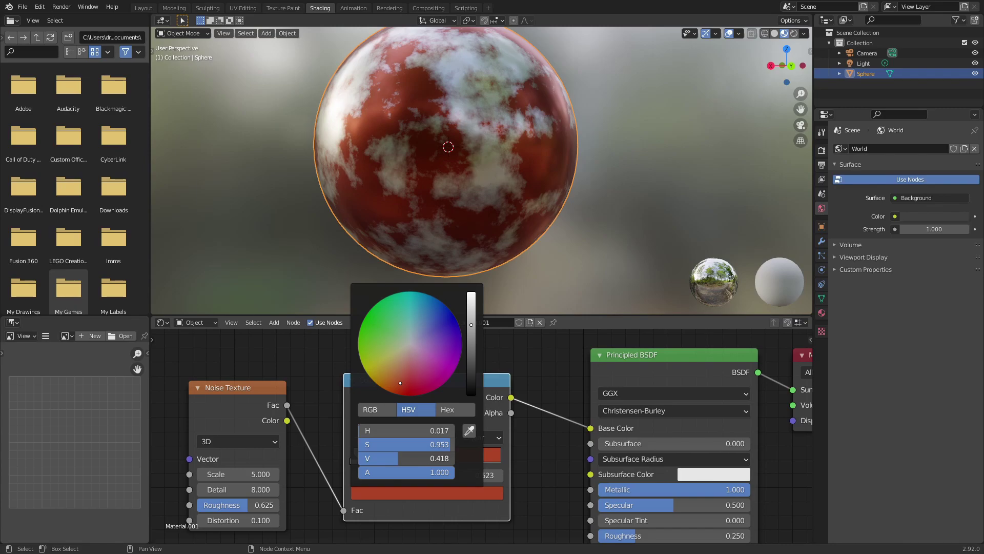
Add a fourth stop to the ramp, with dark brown at position 1.000 and the red stop at 0.514
click(357, 438)
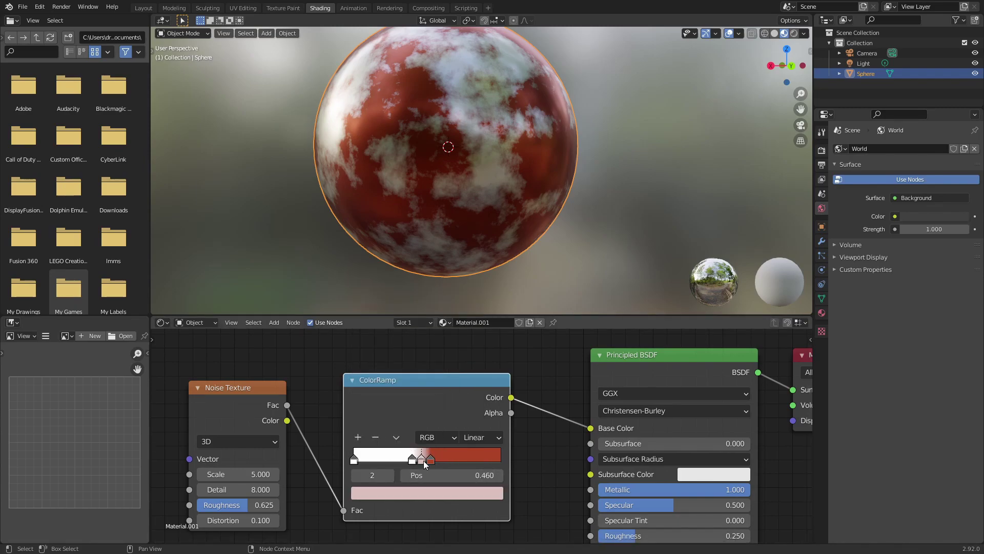
drag(423, 461, 508, 464)
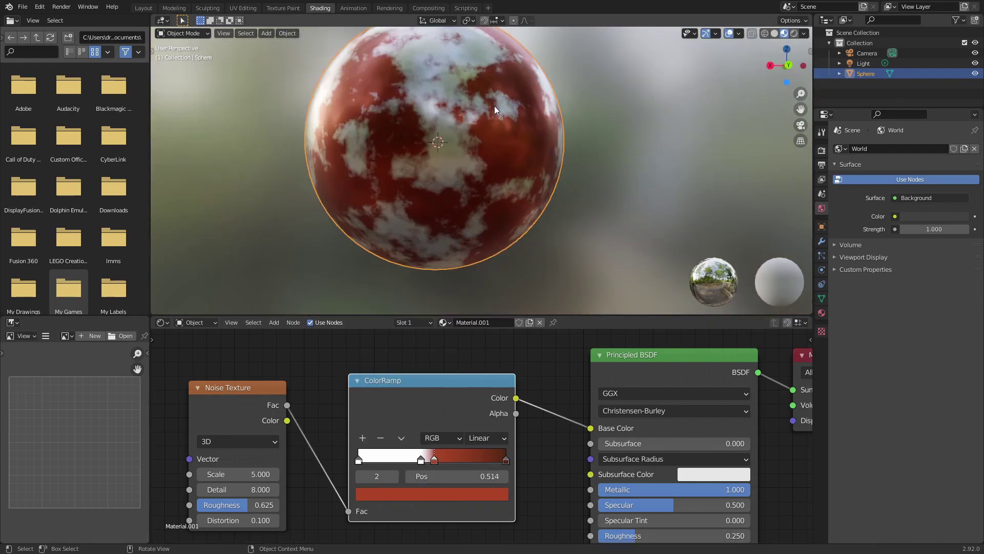
scroll(494, 107, up, 3)
middle_drag(495, 106, 545, 141)
scroll(543, 142, down, 2)
Duplicate the ColorRamp below the original and connect the copy's Color output to the Principled BSDF's Roughness
scroll(540, 416, down, 3)
mouse_move(444, 379)
middle_down()
mouse_move(477, 379)
mouse_move(438, 399)
mouse_move(426, 371)
middle_up()
key(shift+d)
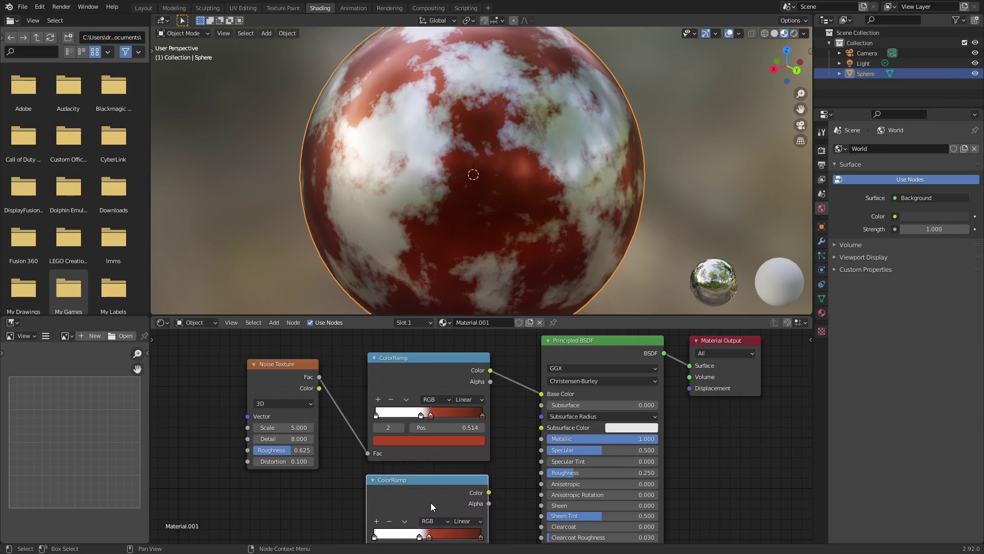
click(431, 502)
scroll(533, 426, up, 3)
drag(432, 443, 498, 418)
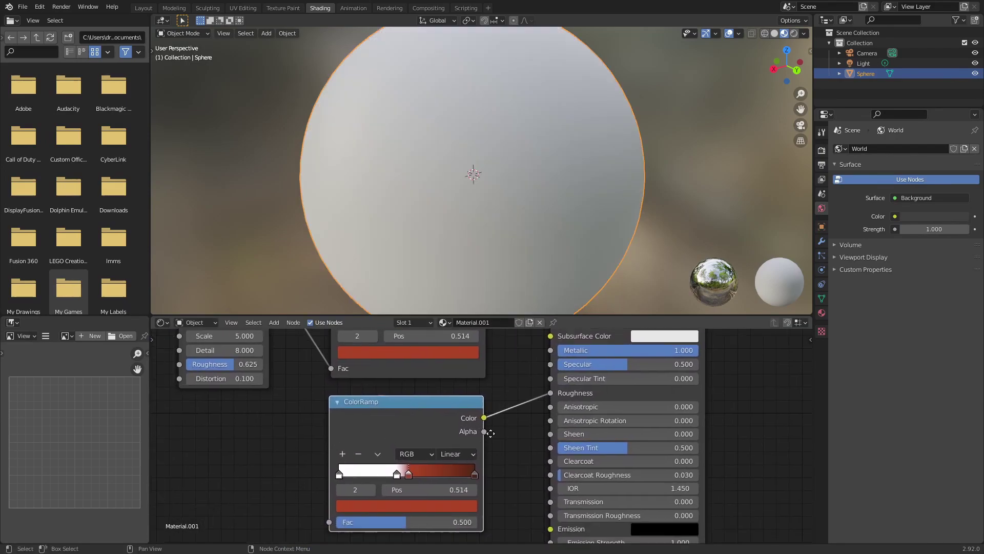
Recolor the red and dark brown stops of the roughness ramp to neutral greys
scroll(462, 405, up, 2)
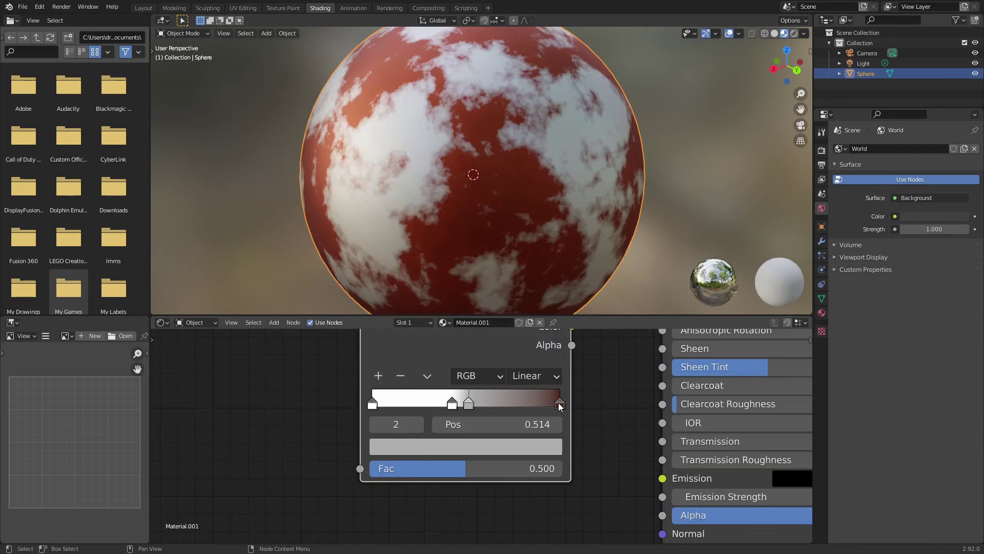
click(558, 402)
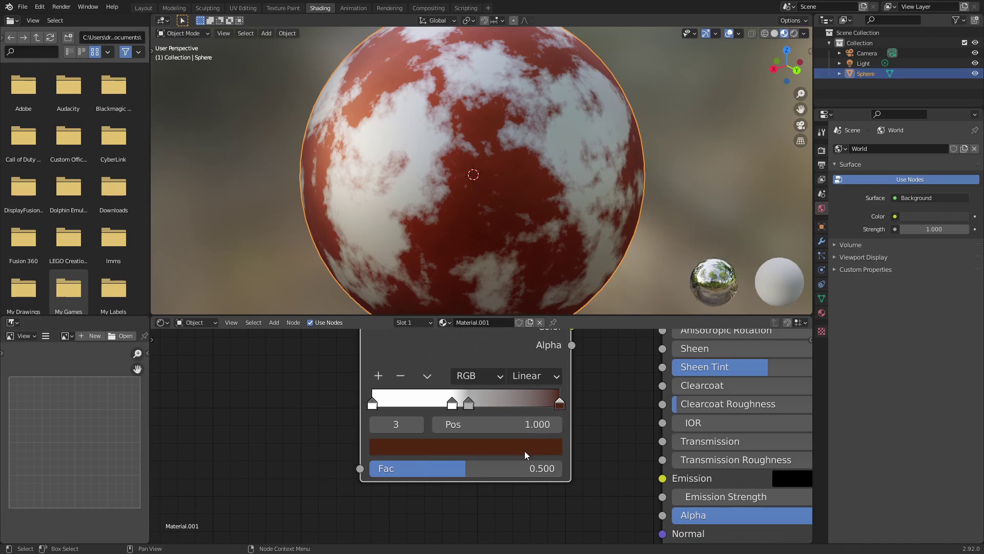
click(524, 447)
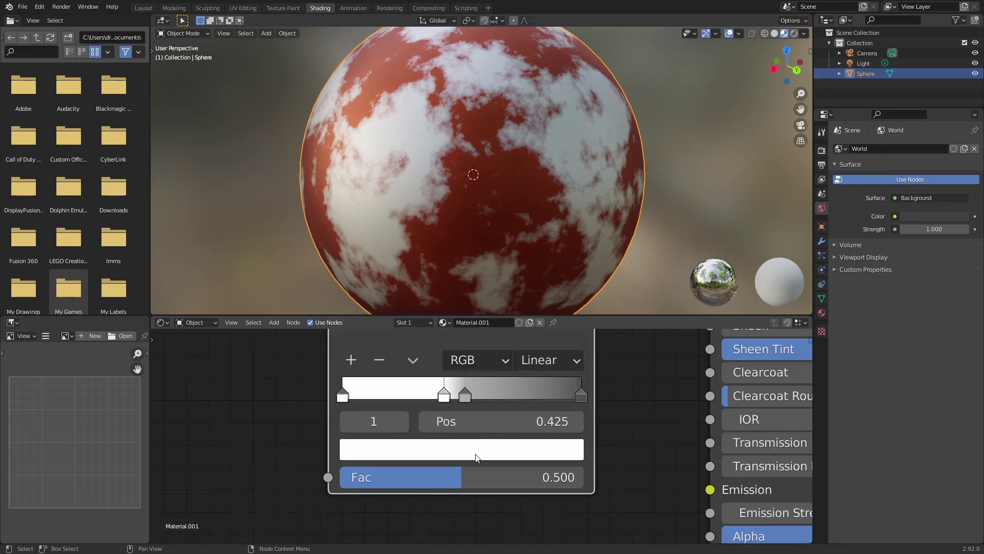
Darken the roughness ramp's first two stops to black and lighten its last two stops to near white
click(476, 456)
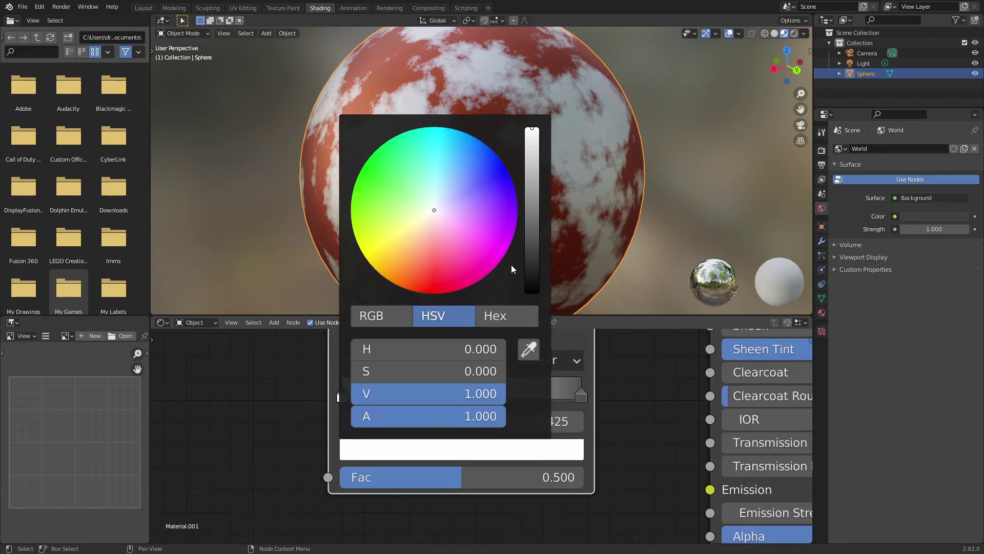
drag(537, 148, 533, 267)
click(340, 396)
ctrl+click(465, 390)
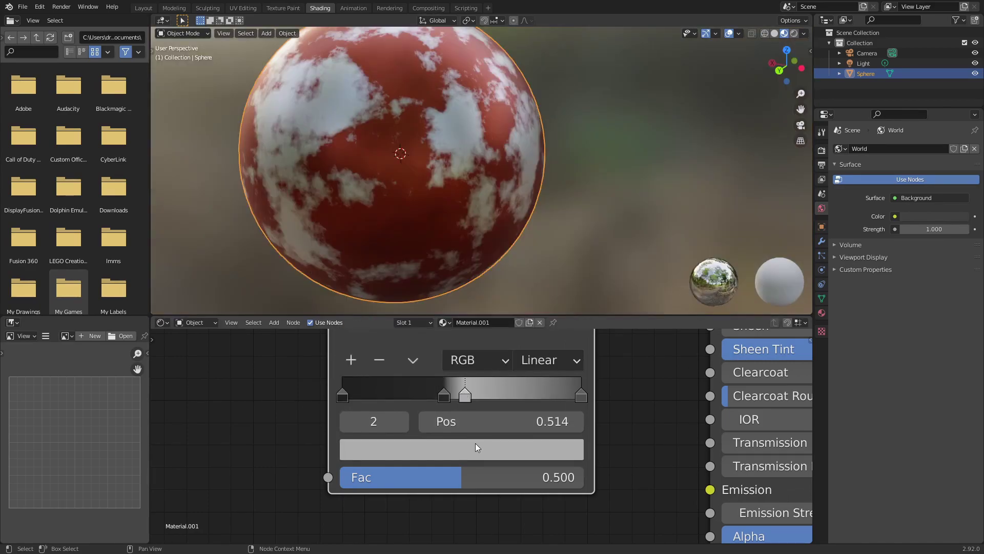
click(476, 448)
drag(534, 171, 532, 144)
click(577, 391)
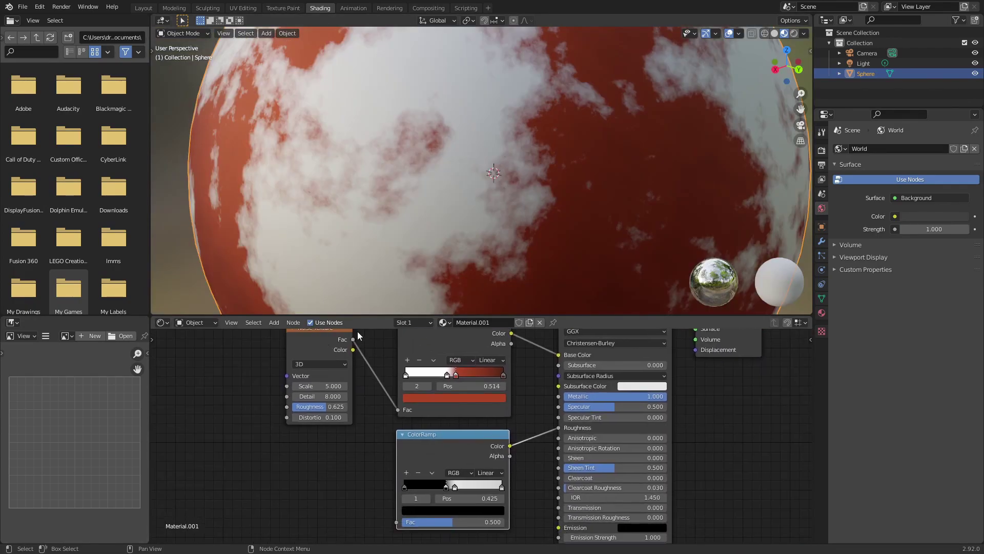
Connect the Noise Texture's Fac output to the roughness ColorRamp's Fac input and inspect the sphere
drag(353, 339, 397, 522)
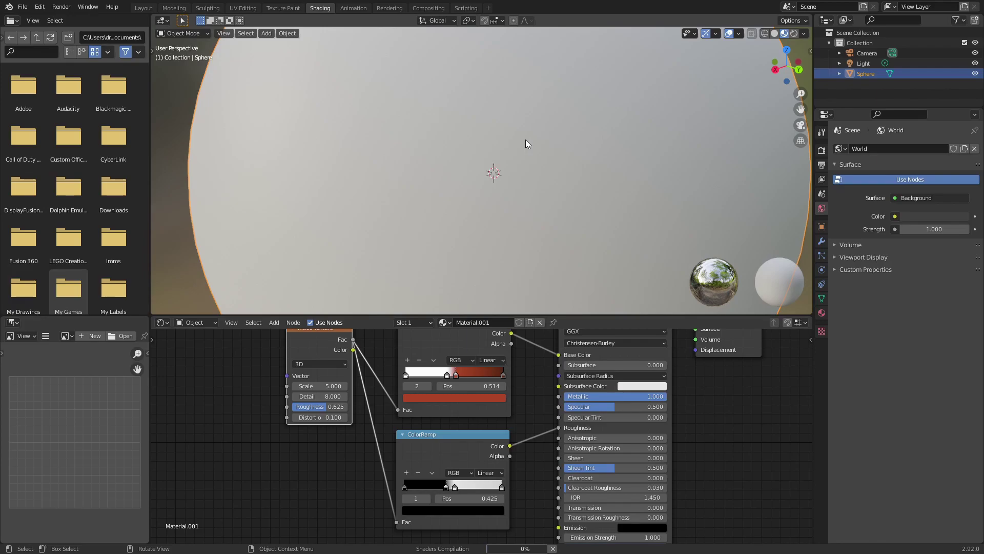
scroll(576, 152, down, 3)
middle_drag(575, 152, 564, 124)
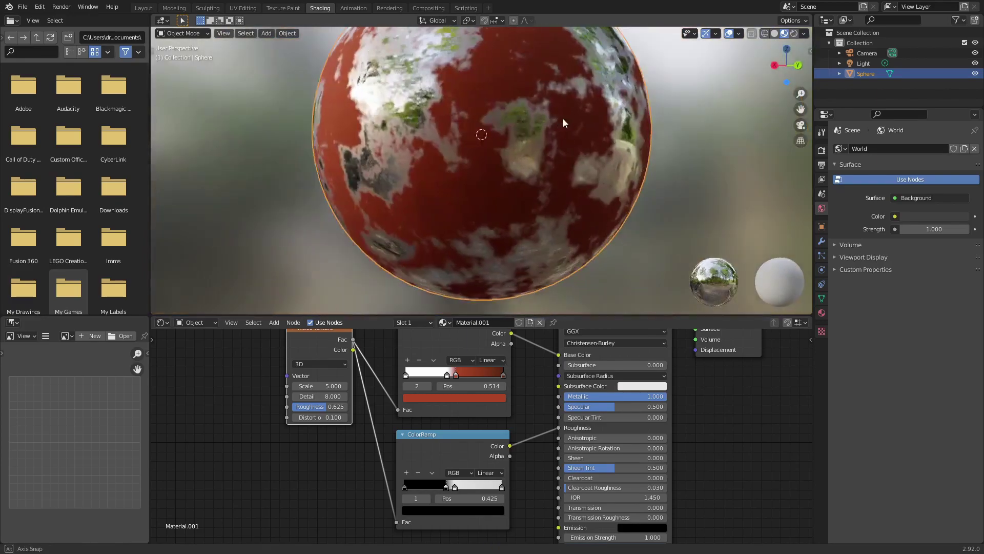
Lighten the roughness ramp's second stop to a grey of value 0.129 and its first stop to a similar dark grey
middle_drag(563, 120, 533, 122)
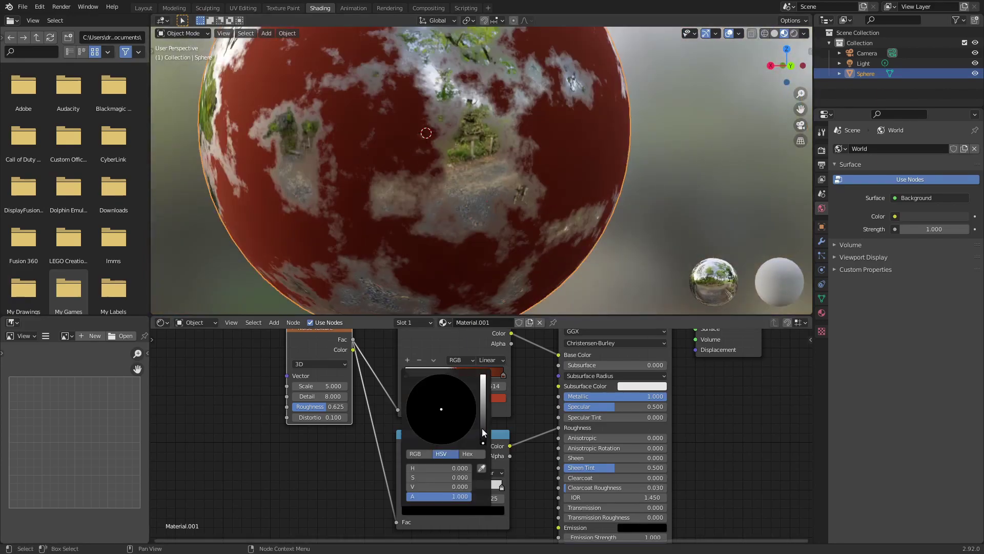
drag(481, 429, 483, 405)
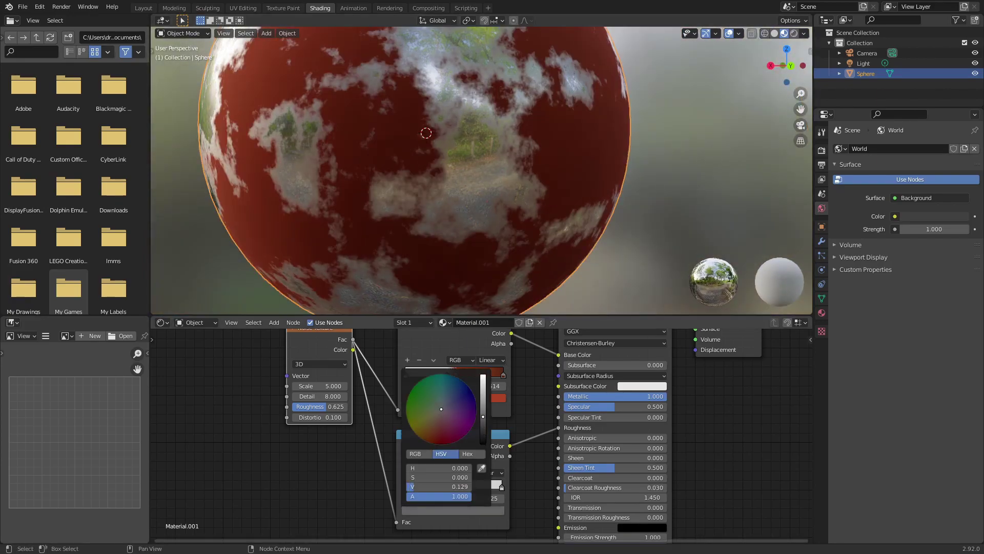
click(405, 485)
click(432, 509)
scroll(555, 159, down, 5)
middle_drag(556, 159, 650, 166)
scroll(564, 338, up, 4)
Set the Noise Texture's Scale to 2.4 and inspect the rust pattern on the sphere
middle_drag(554, 333, 684, 352)
middle_drag(507, 501, 469, 436)
drag(344, 395, 303, 395)
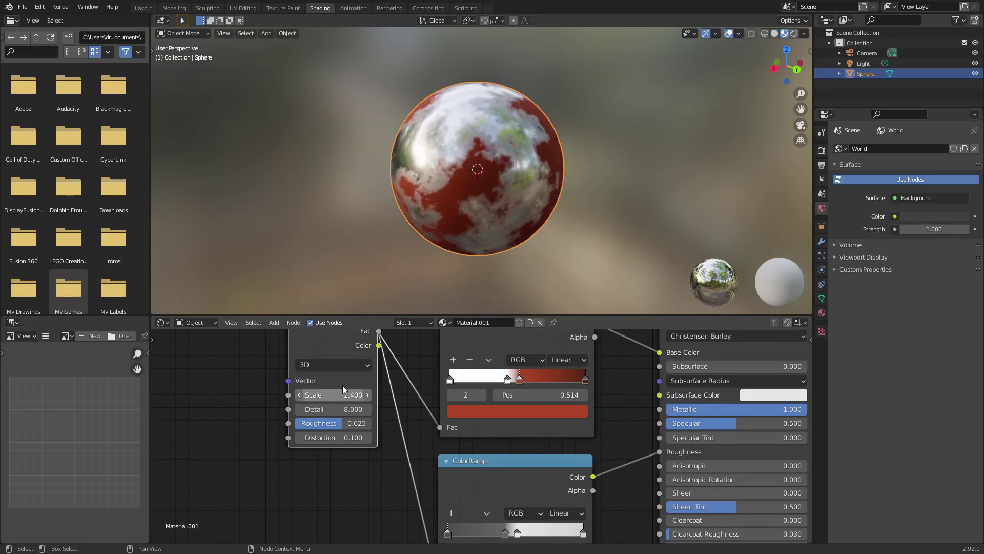
middle_drag(589, 103, 550, 202)
scroll(627, 413, up, 2)
scroll(617, 359, down, 5)
Duplicate the roughness ColorRamp, place the copy above it and connect its Color output to the Principled BSDF's Metallic input
middle_drag(554, 476, 522, 497)
key(shift+d)
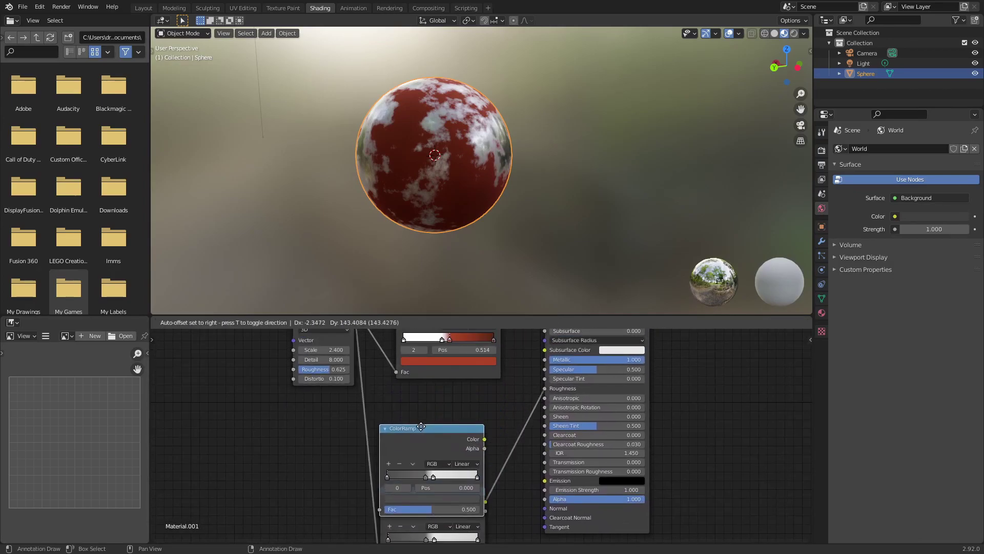
click(429, 390)
scroll(544, 380, up, 4)
middle_drag(544, 380, 472, 439)
drag(404, 468, 475, 411)
Darken the last two stops of the metallic ColorRamp to black
scroll(484, 439, up, 4)
scroll(395, 525, up, 4)
middle_drag(395, 525, 527, 405)
click(360, 441)
click(365, 491)
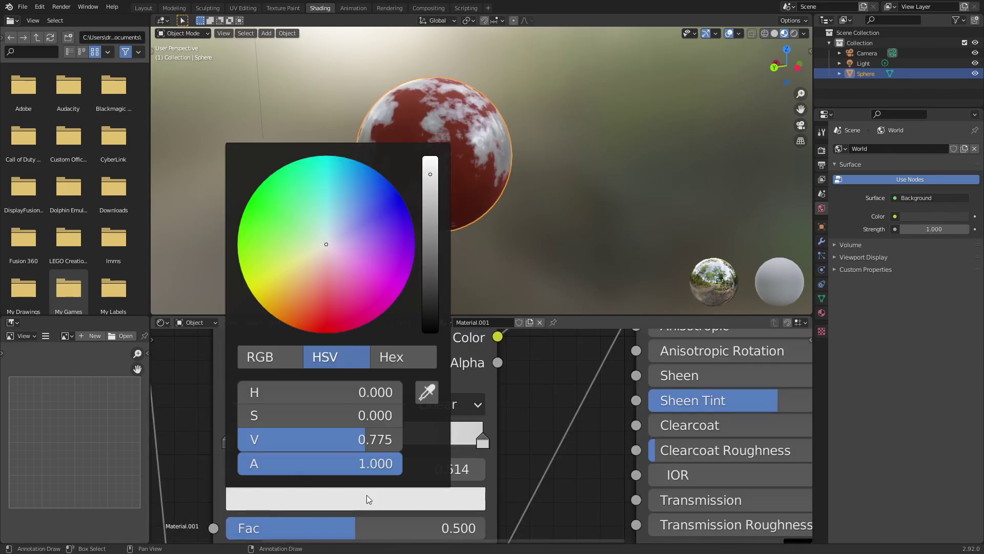
drag(436, 258, 436, 331)
click(484, 440)
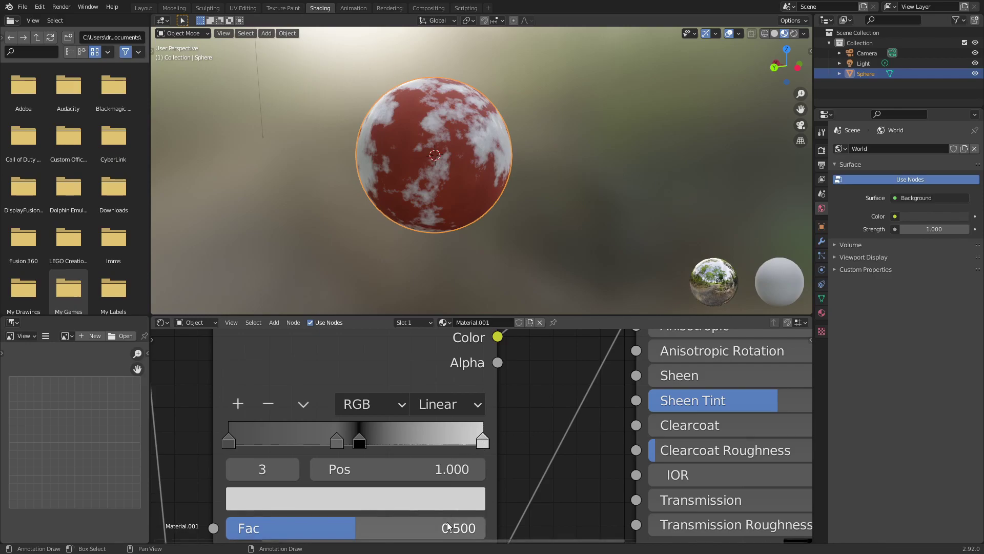
click(451, 504)
drag(435, 247, 434, 274)
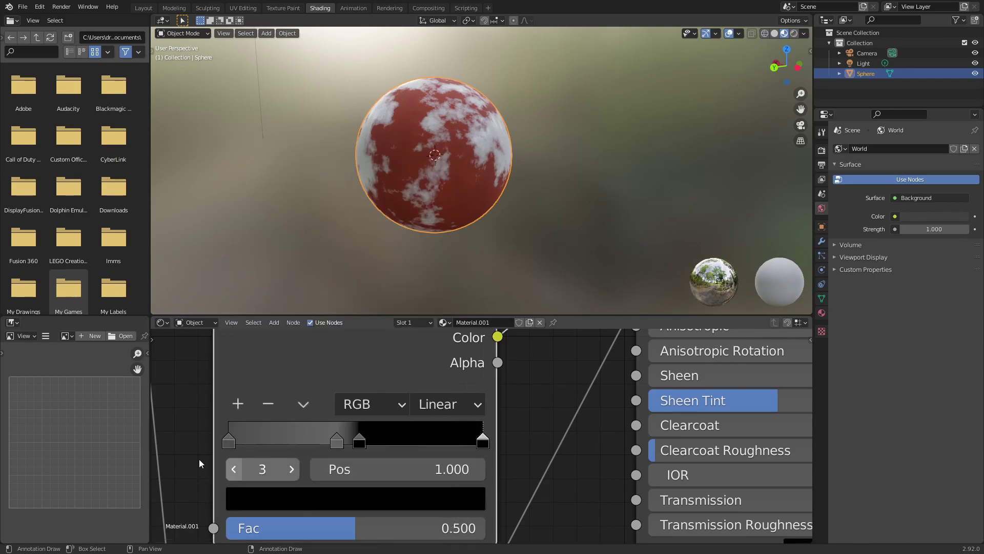
Brighten the first two stops of the metallic ColorRamp to white
click(340, 441)
click(380, 502)
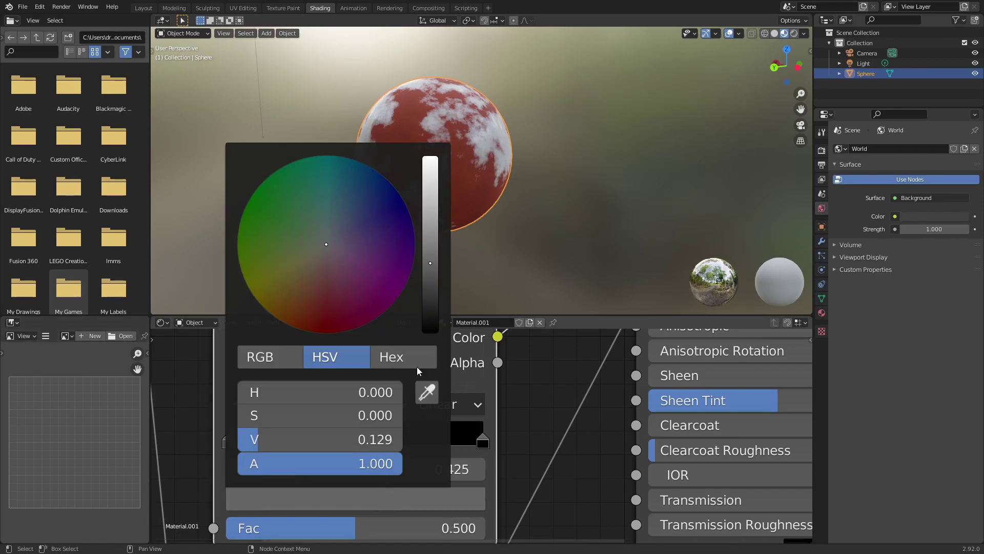
click(405, 506)
drag(429, 264, 430, 156)
click(229, 441)
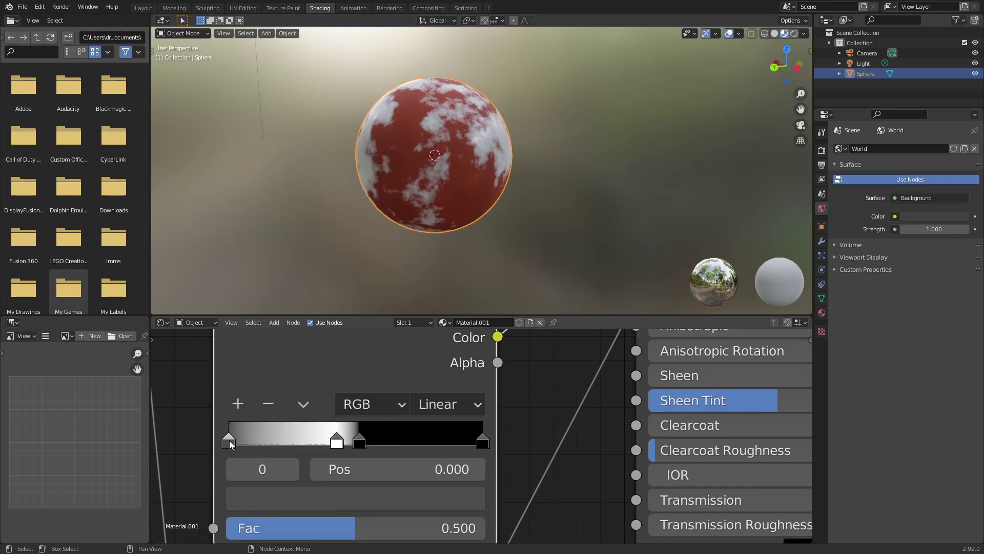
click(295, 498)
drag(429, 311, 430, 156)
Connect the Noise Texture's Fac output to the metallic ColorRamp's Fac input and inspect the sphere
middle_drag(290, 464, 772, 543)
scroll(611, 306, down, 5)
scroll(575, 386, down, 5)
middle_drag(574, 386, 444, 478)
scroll(505, 457, up, 5)
scroll(506, 461, down, 4)
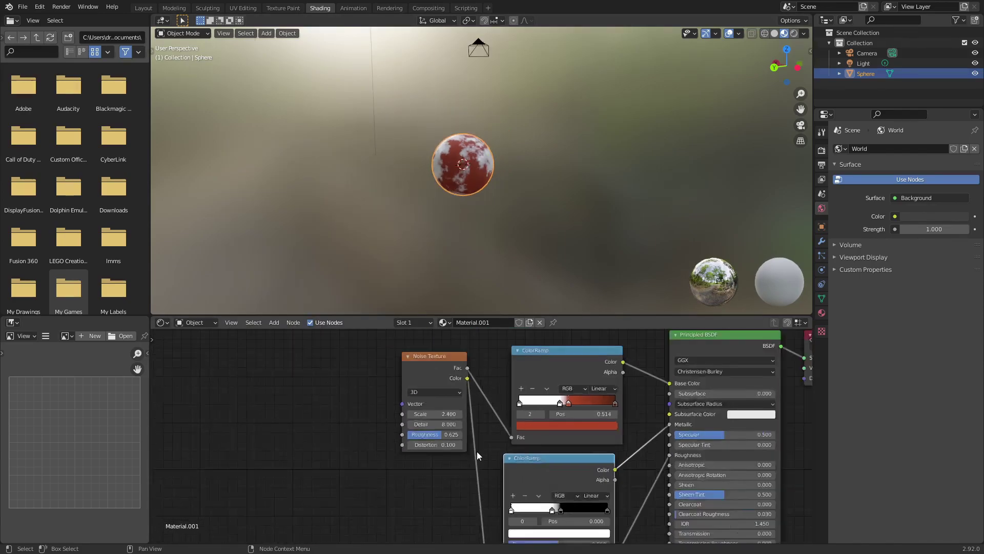
scroll(451, 389, down, 2)
drag(445, 390, 472, 470)
drag(469, 510, 470, 509)
scroll(472, 181, up, 10)
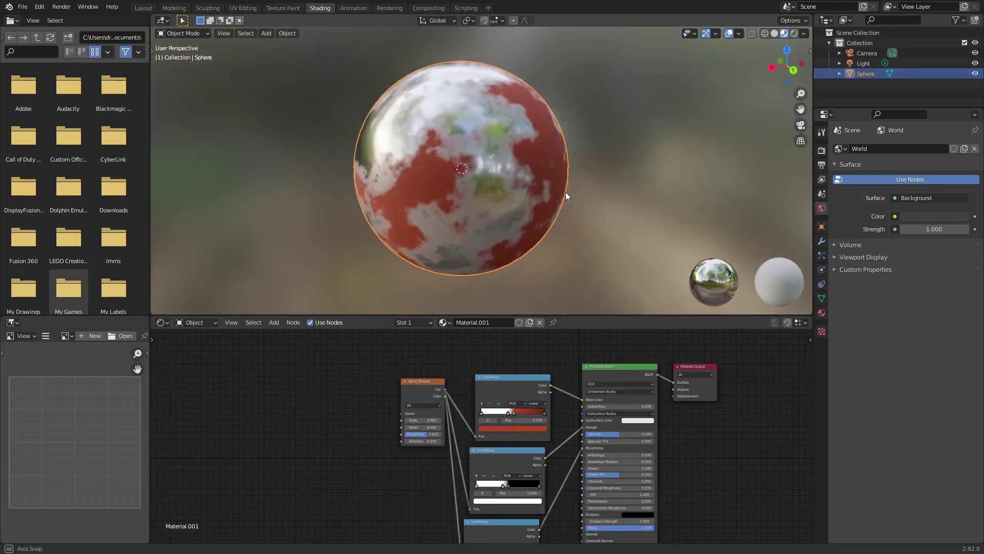
scroll(471, 196, down, 3)
middle_drag(470, 195, 515, 213)
scroll(522, 206, up, 4)
scroll(444, 414, down, 3)
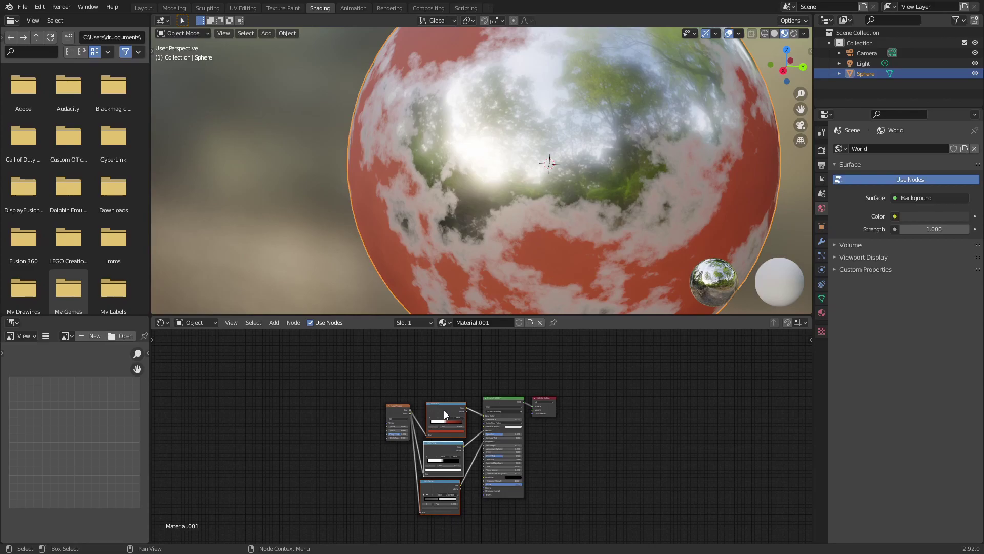
Move the ColorRamps up to make room, then add a Bump node and connect its Normal output to the Principled BSDF's Normal
drag(444, 411, 450, 340)
drag(451, 341, 451, 340)
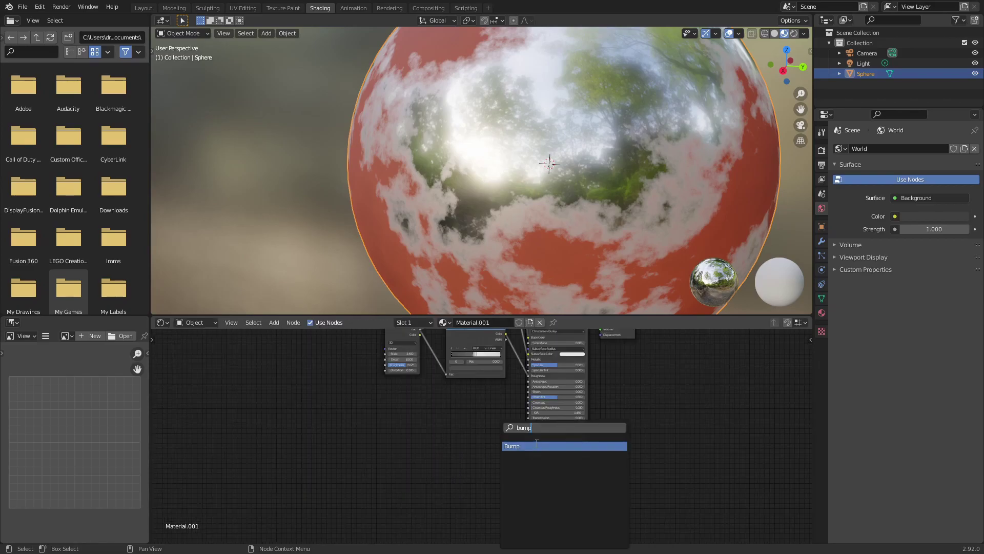
key(Return)
click(484, 471)
scroll(484, 470, up, 3)
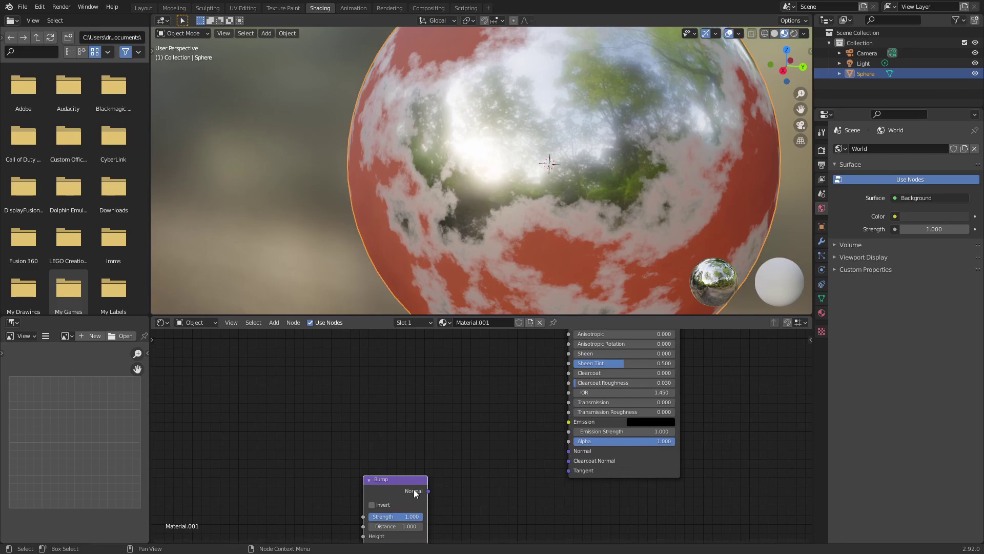
drag(427, 491, 569, 451)
drag(398, 478, 441, 418)
Add a second Noise Texture beside the Bump node and connect its Fac output to the Bump's Height
click(309, 448)
key(shift+a)
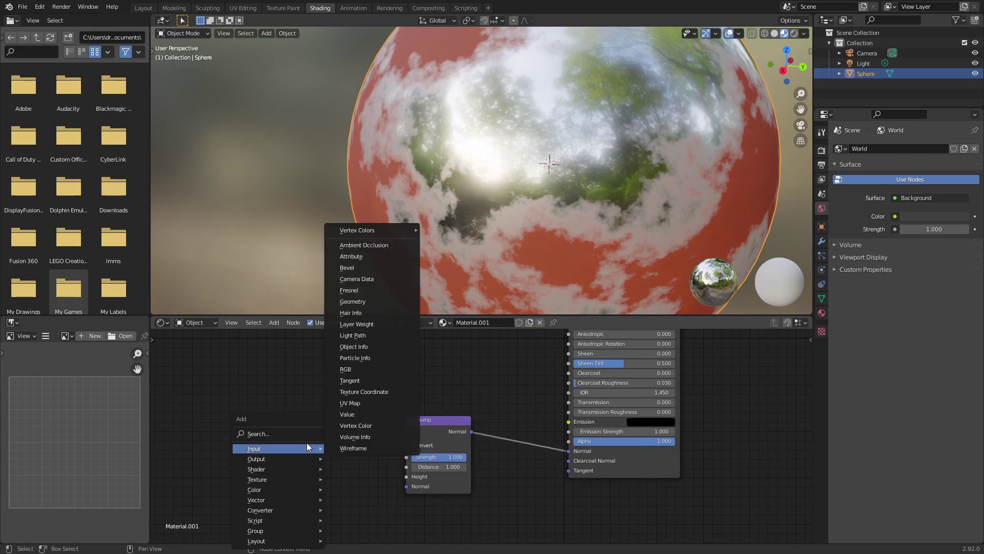
click(305, 434)
text(noise)
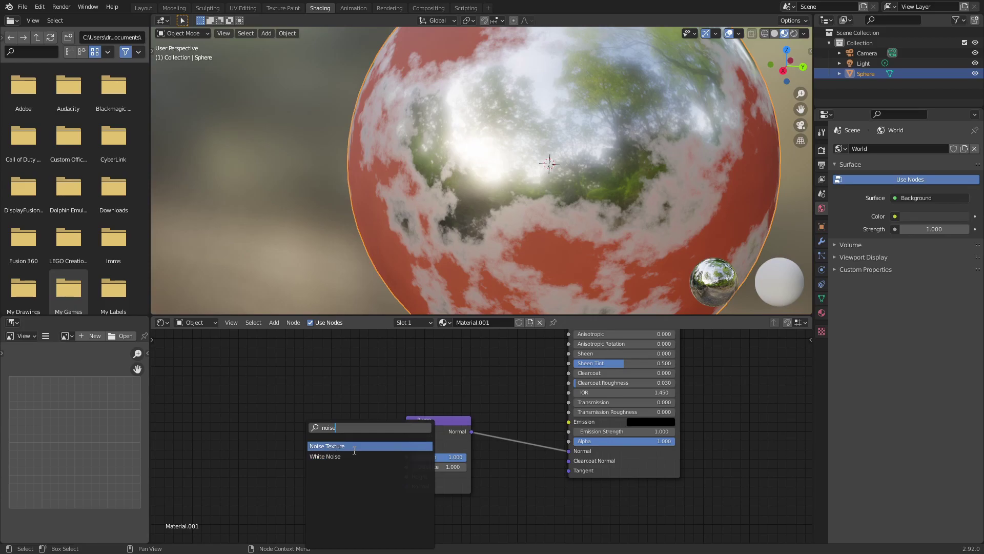
click(353, 447)
click(284, 444)
scroll(310, 439, up, 1)
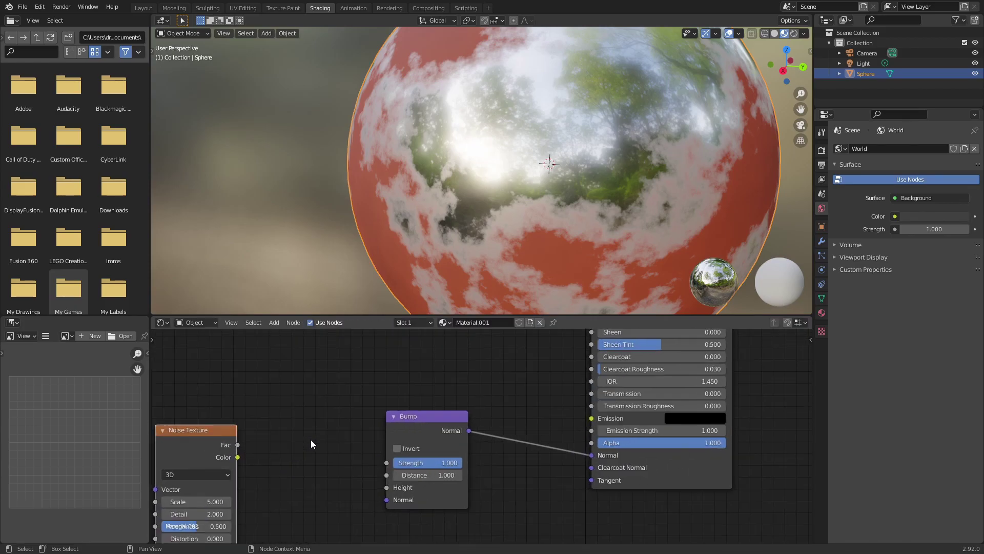
drag(333, 451, 386, 487)
scroll(530, 238, down, 4)
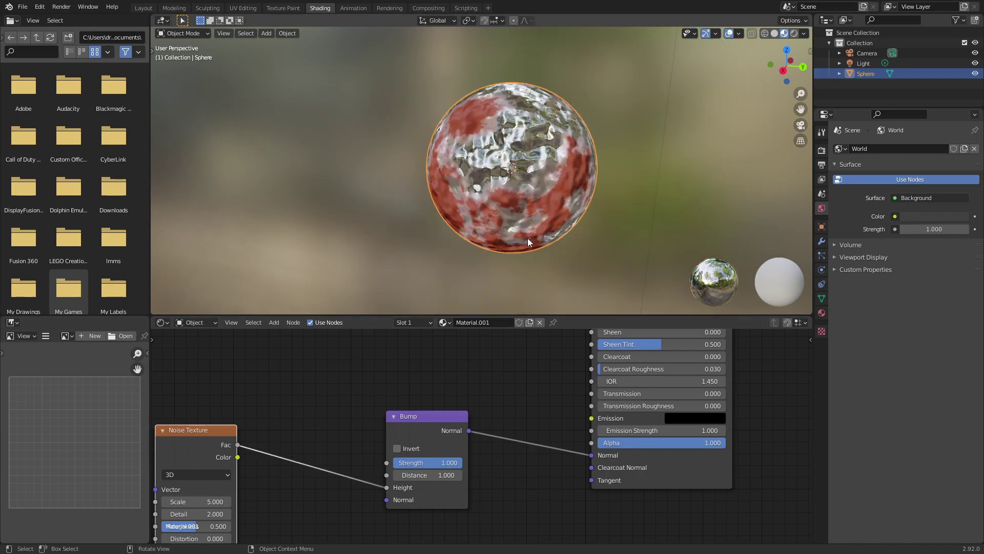
scroll(566, 249, up, 4)
middle_drag(531, 237, 454, 238)
Set the bump Noise Texture's Scale to 81.6, Detail to 3, Roughness to 0.708 and Distortion to 0.2
middle_drag(294, 457, 537, 371)
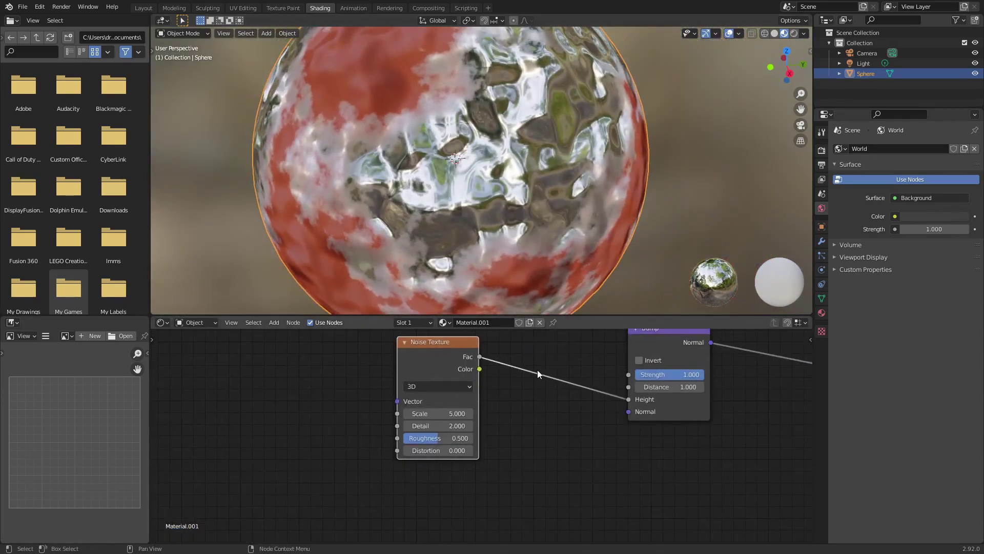
scroll(533, 368, up, 4)
drag(453, 409, 615, 405)
click(436, 422)
text(3)
key(Return)
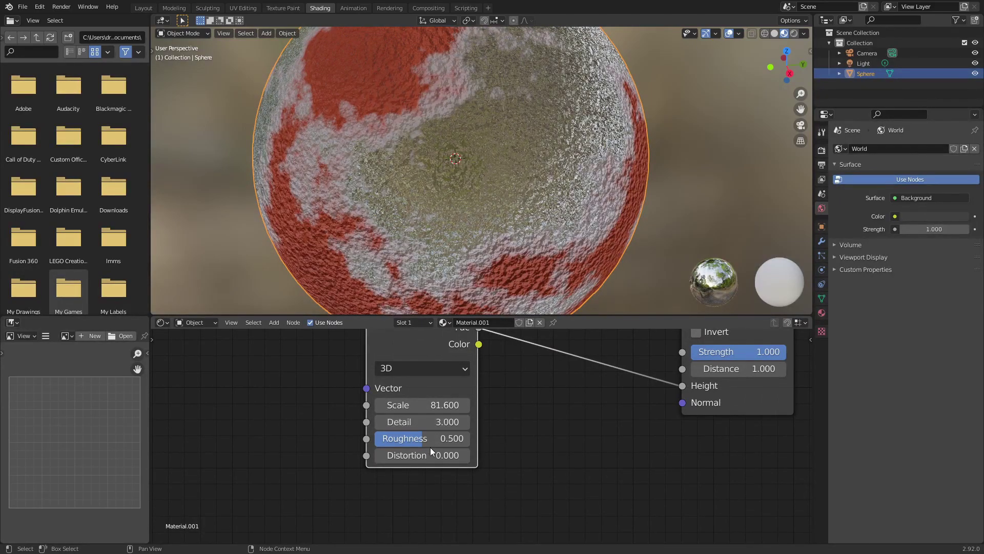
drag(424, 440, 444, 440)
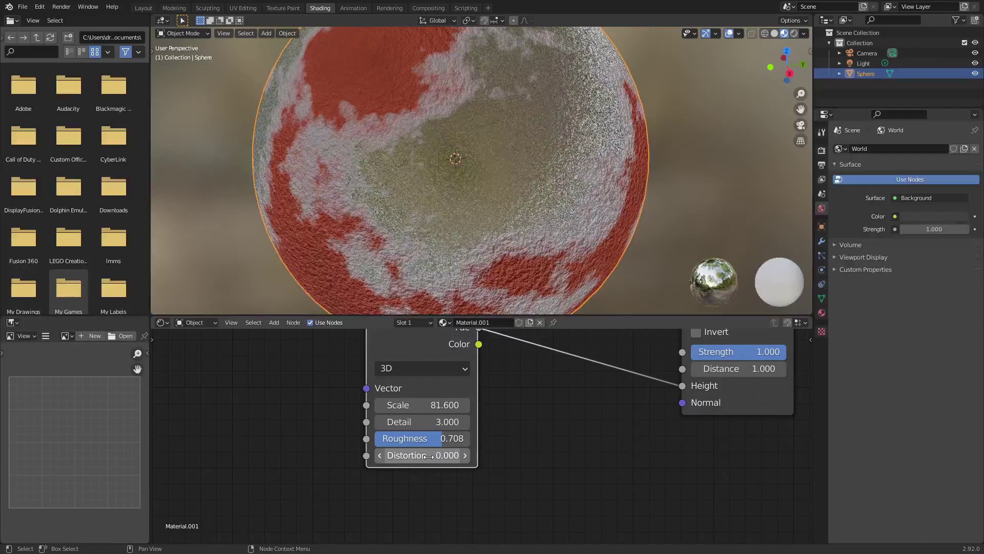
click(464, 458)
click(464, 458)
scroll(500, 205, up, 3)
middle_drag(500, 206, 528, 175)
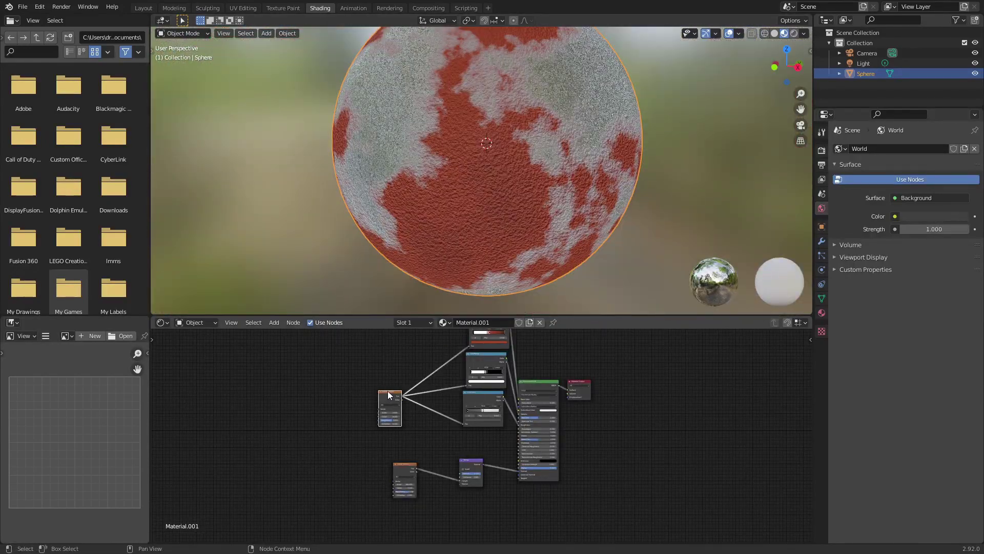
Try to connect the first Noise Texture's Fac output directly to the Bump's Strength
drag(388, 391, 391, 395)
scroll(481, 444, up, 4)
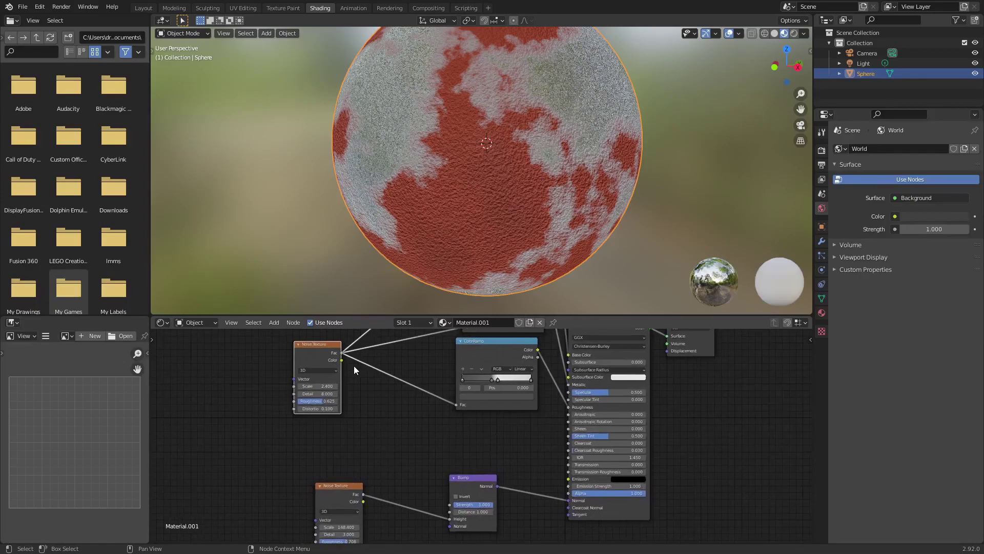
drag(339, 353, 449, 504)
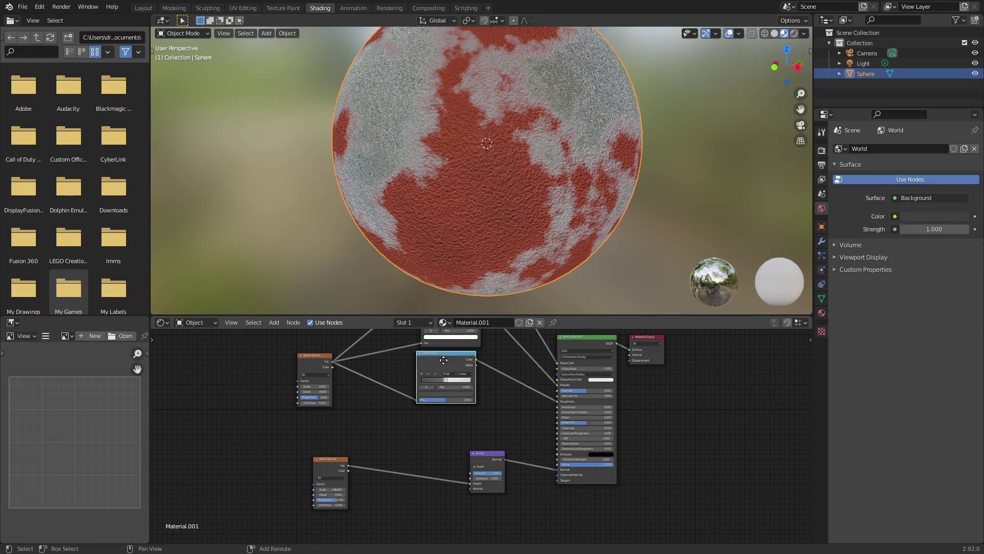
Duplicate the roughness ColorRamp with its Fac link kept, place it above the Bump node and connect its Color to Strength
key(ctrl+shift+d)
click(420, 425)
drag(453, 423, 466, 461)
drag(466, 461, 470, 473)
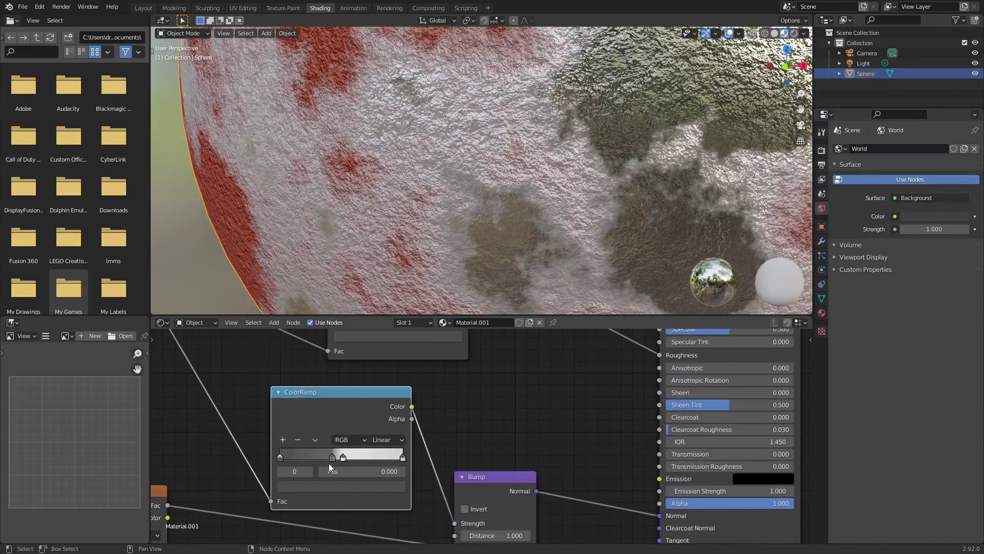
Darken the bump-strength ColorRamp's grey stops to near black and inspect the smoother metal areas
click(341, 486)
mouse_move(378, 371)
mouse_down()
mouse_move(378, 354)
mouse_move(378, 387)
mouse_up()
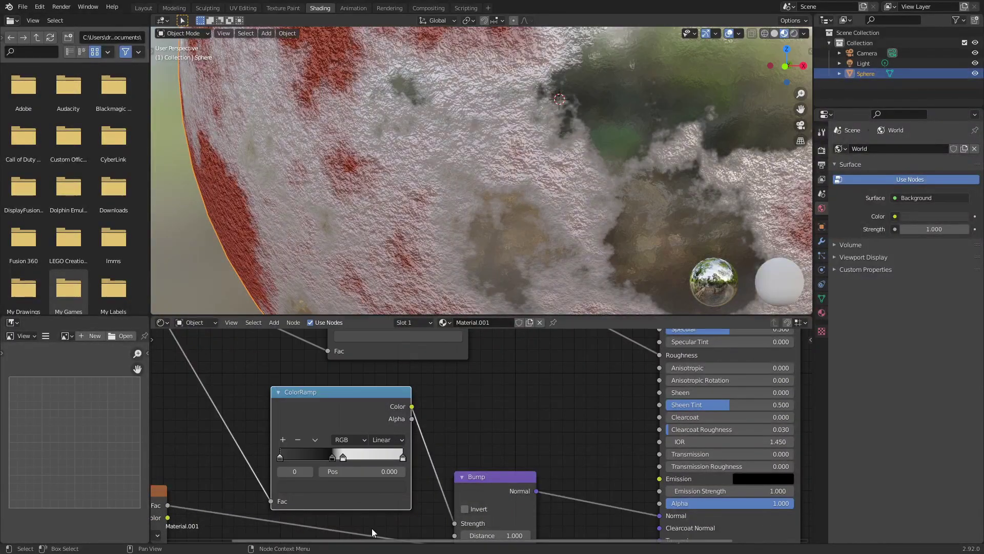
scroll(457, 260, down, 5)
middle_drag(457, 260, 607, 278)
scroll(535, 213, up, 3)
scroll(536, 214, down, 2)
middle_drag(606, 287, 626, 268)
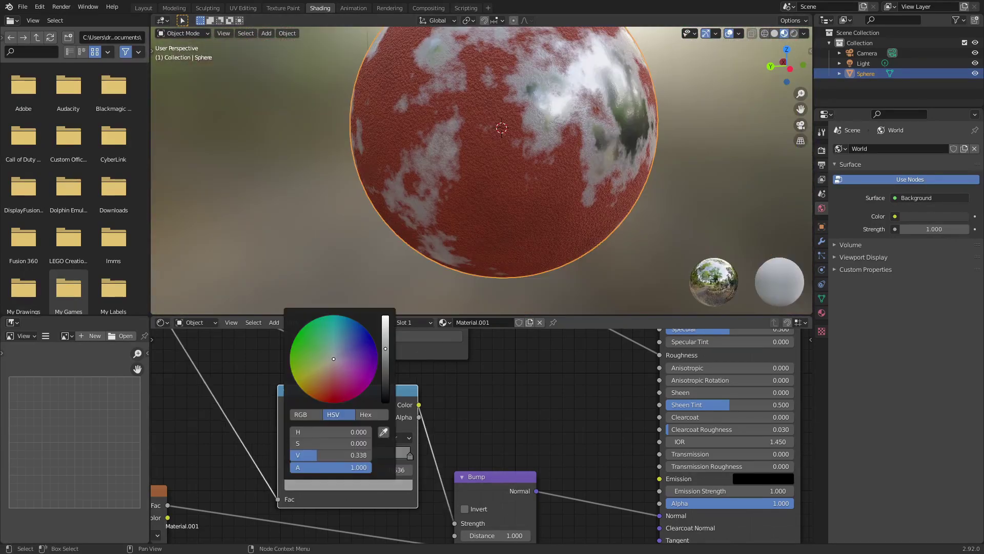
Adjust the bump-strength ColorRamp's third stop to a mid grey and inspect the bump on the rust
drag(385, 352, 386, 346)
middle_drag(477, 220, 585, 180)
scroll(694, 149, down, 4)
scroll(538, 419, down, 6)
middle_drag(539, 422, 545, 419)
middle_drag(547, 118, 500, 128)
scroll(522, 152, up, 4)
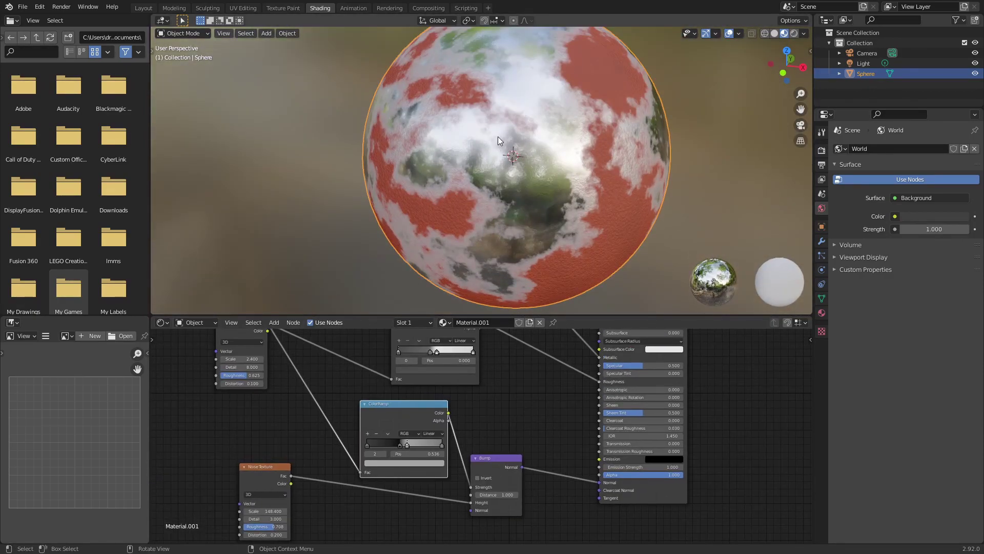
middle_drag(499, 141, 586, 121)
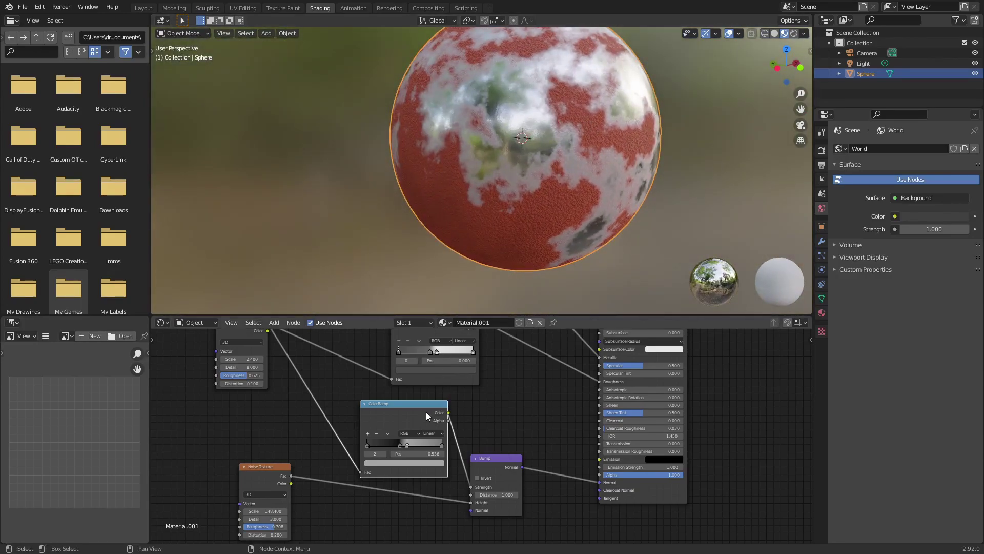
Slide the base color ramp's dark brown stop to position 0.659 and inspect the rust color on the sphere
middle_drag(438, 415, 488, 535)
scroll(541, 493, up, 5)
middle_drag(589, 415, 567, 445)
scroll(569, 443, up, 6)
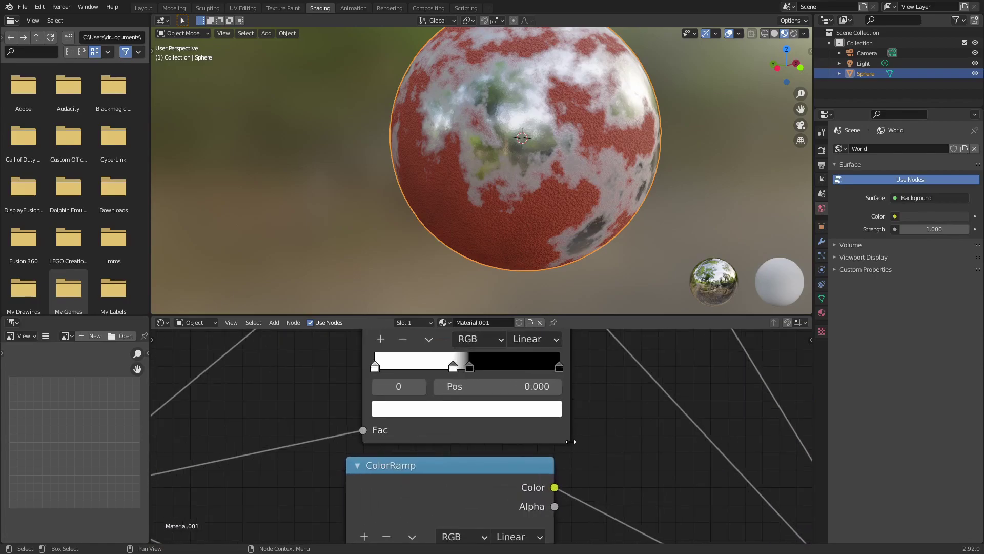
middle_drag(568, 396, 542, 485)
scroll(540, 484, up, 4)
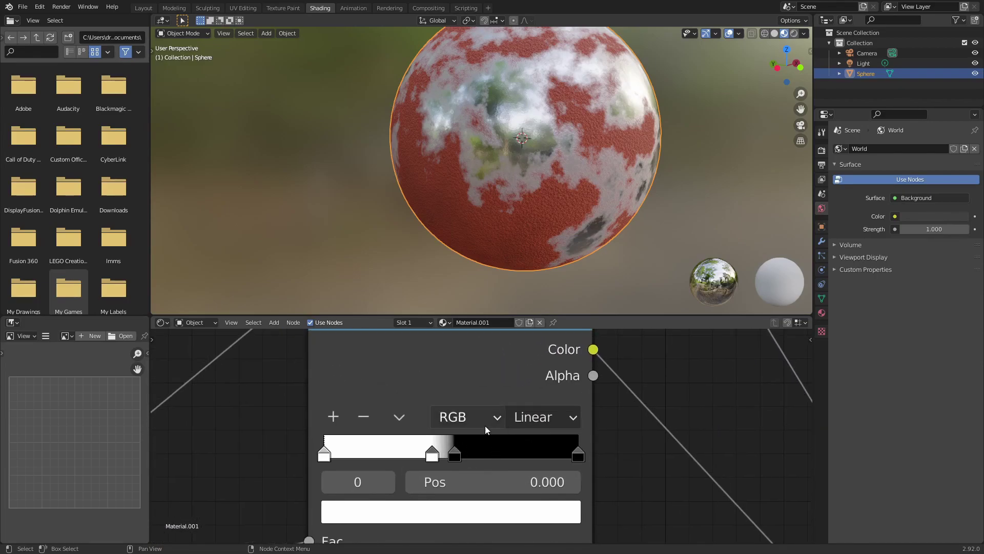
scroll(554, 408, down, 2)
middle_drag(555, 408, 521, 362)
scroll(454, 394, up, 3)
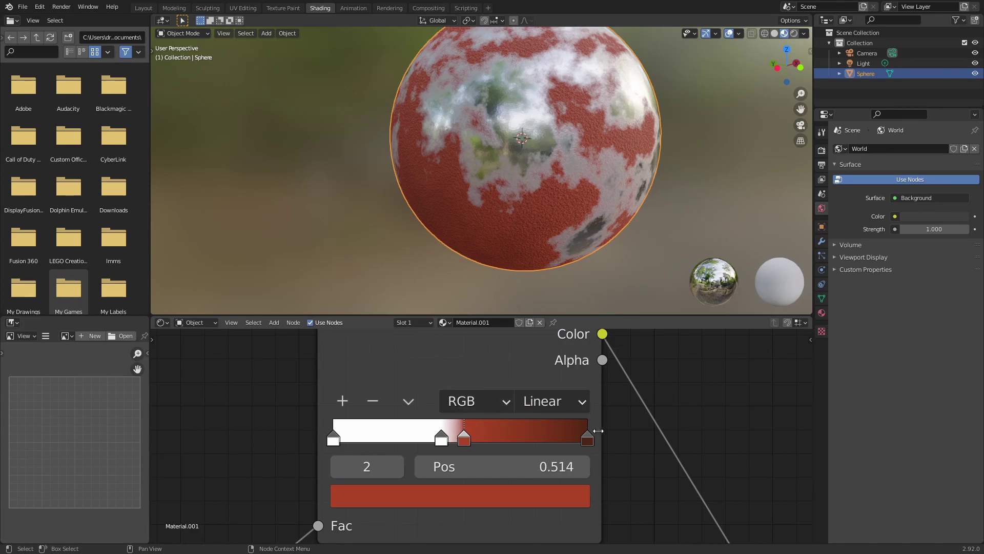
mouse_move(587, 437)
mouse_down()
mouse_move(490, 441)
mouse_move(501, 437)
mouse_up()
middle_drag(605, 294, 598, 238)
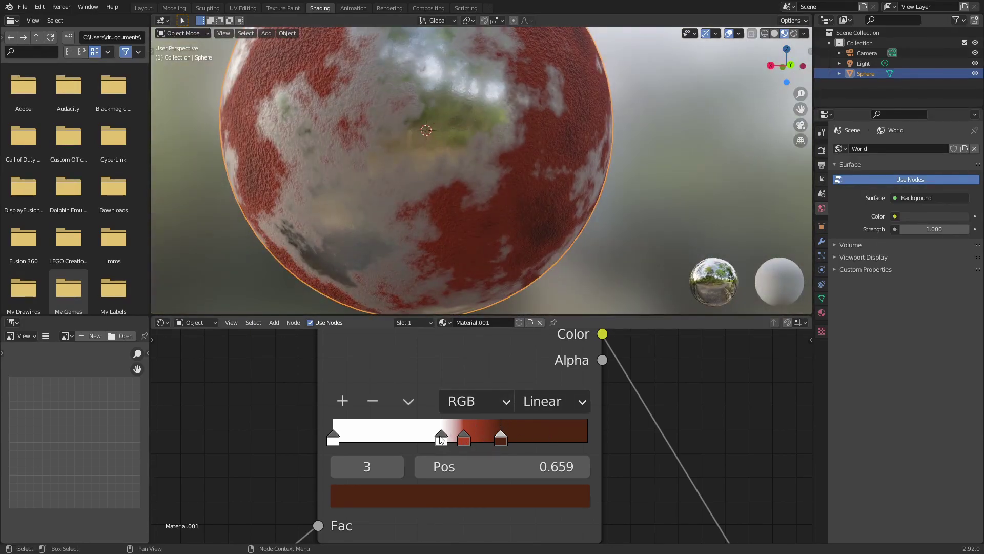
scroll(534, 287, down, 8)
scroll(580, 387, down, 15)
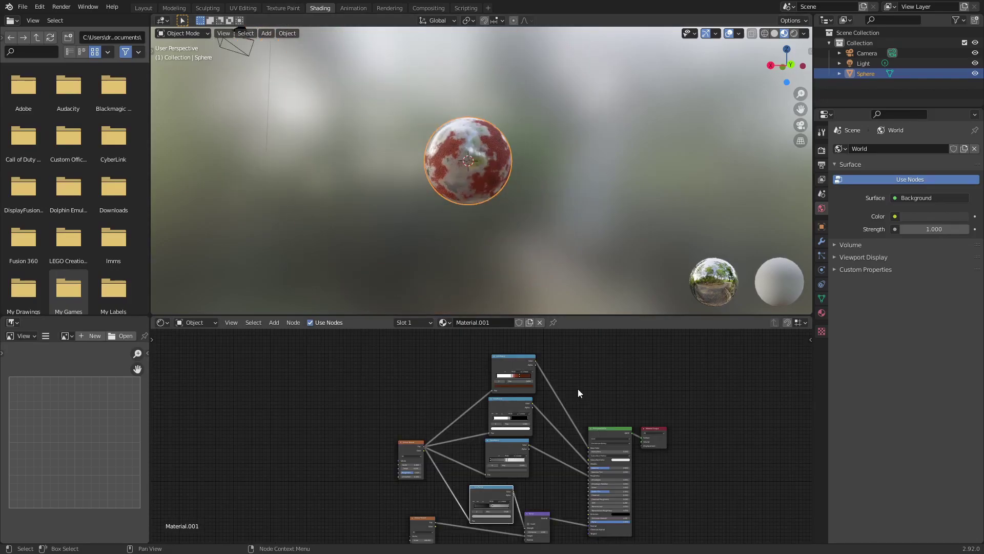
scroll(559, 399, up, 2)
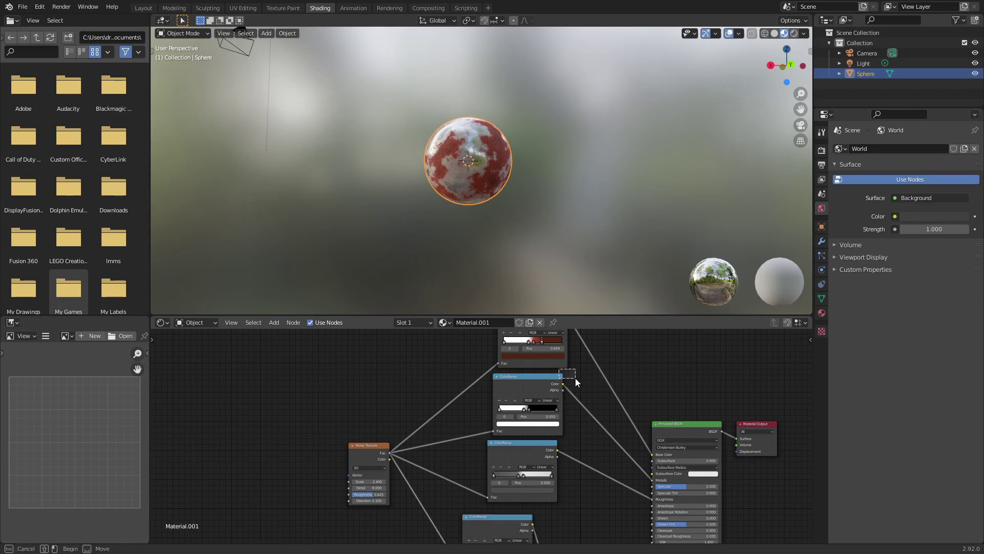
Select the red stop of the base color ramp and inspect the rust close up on the sphere
click(562, 363)
drag(562, 362, 558, 361)
scroll(591, 377, up, 2)
middle_drag(620, 373, 539, 465)
scroll(543, 459, up, 5)
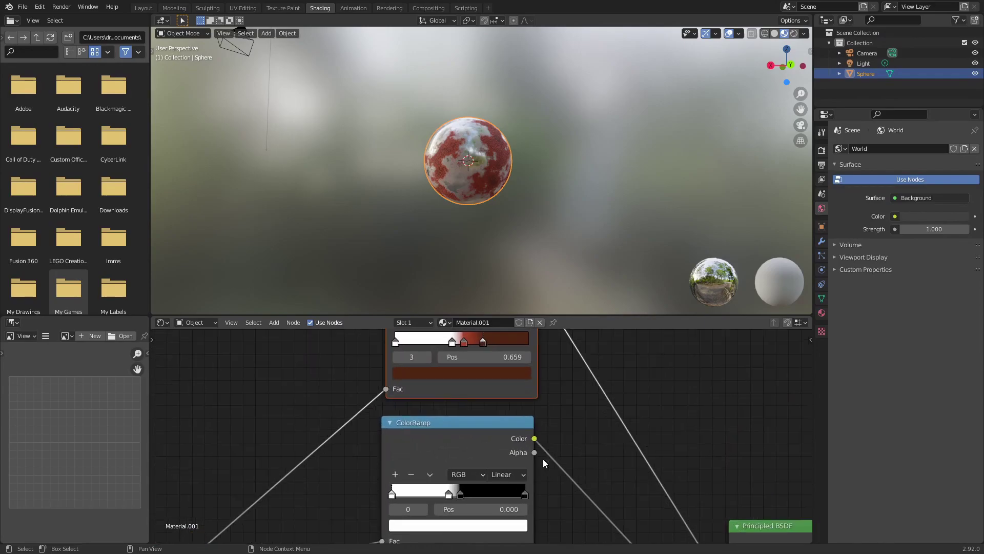
scroll(517, 458, up, 5)
middle_drag(549, 426, 483, 531)
scroll(475, 492, up, 2)
middle_drag(486, 483, 601, 534)
click(489, 430)
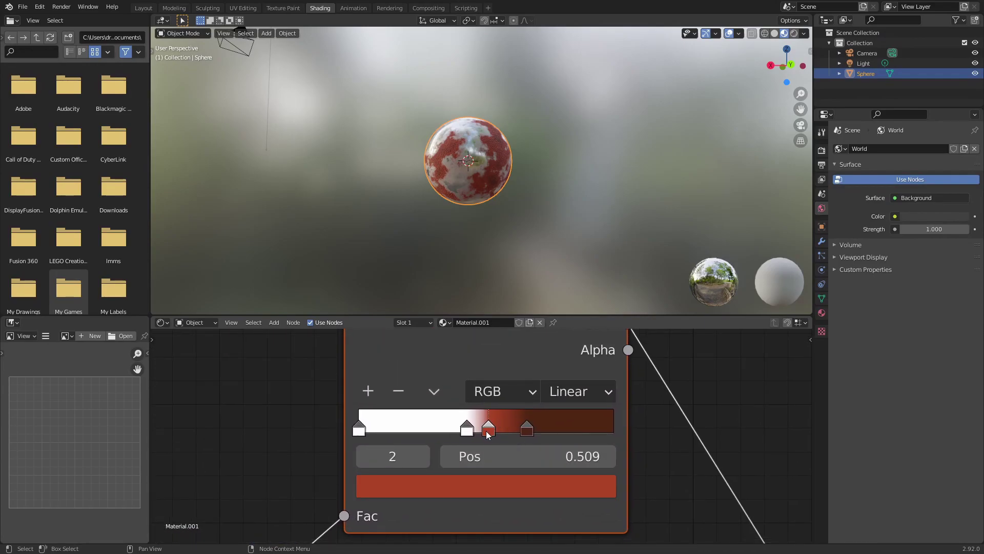
scroll(478, 186, up, 6)
middle_drag(479, 186, 527, 179)
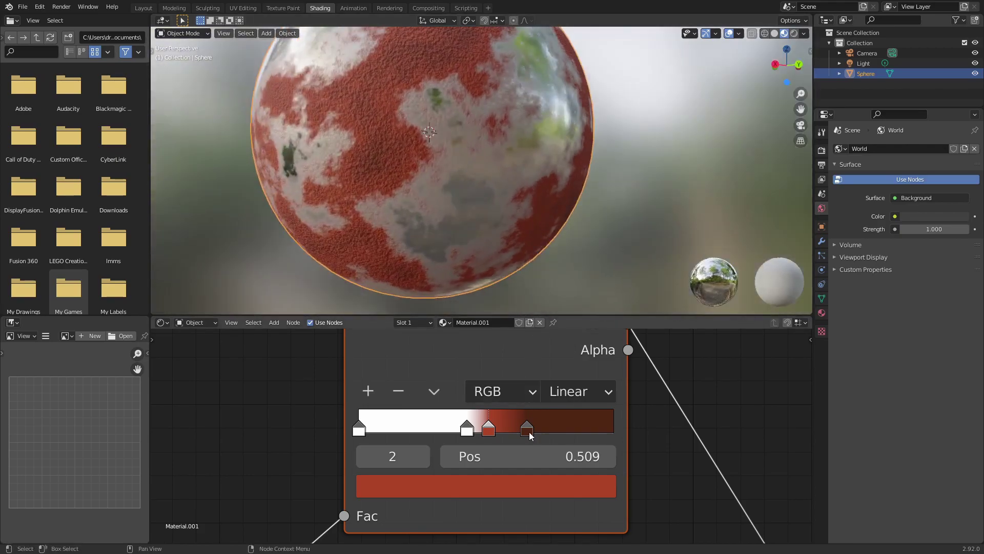
Add a stop at the far end of the base color ramp and color it a deep reddish brown
click(368, 391)
drag(476, 433, 614, 433)
click(574, 492)
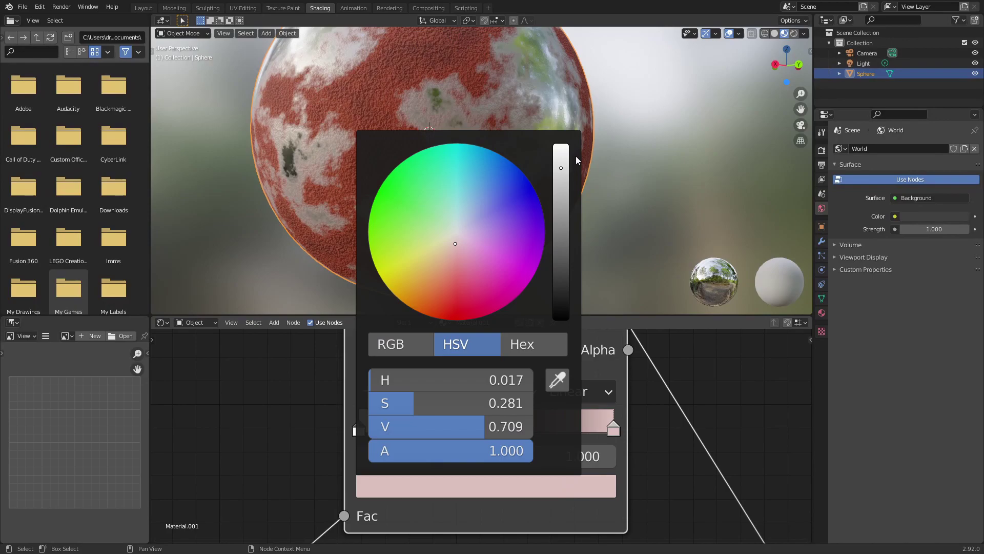
click(424, 314)
drag(443, 303, 444, 295)
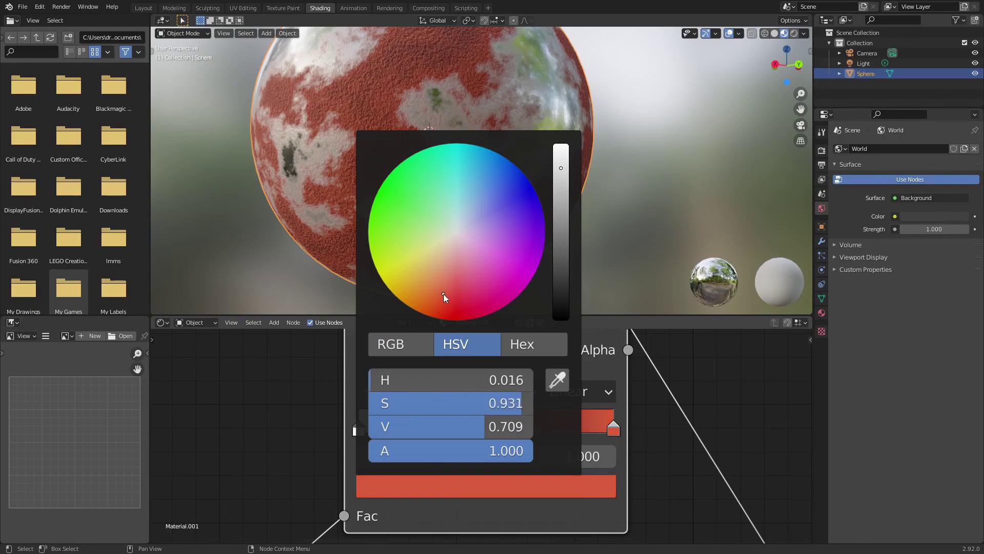
drag(509, 408, 396, 427)
drag(507, 425, 518, 424)
mouse_move(614, 430)
mouse_down()
mouse_move(574, 435)
mouse_move(618, 427)
mouse_up()
Slide the ramps' transition stops further along: base color red to 0.568, metallic white to 0.530, bump-strength black to 0.493; inspect the reduced rust
scroll(476, 123, down, 3)
middle_drag(474, 131, 594, 131)
scroll(555, 113, up, 5)
drag(519, 430, 541, 431)
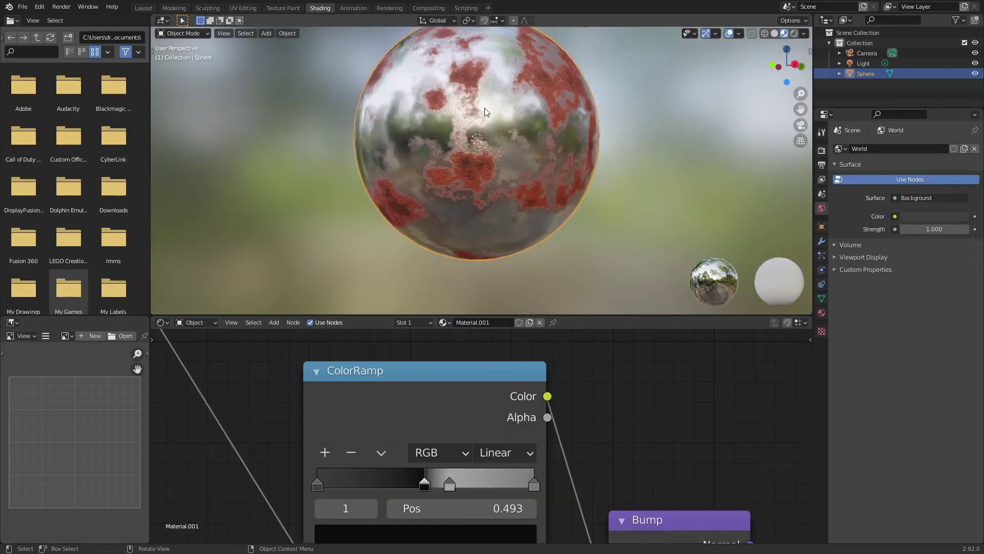
scroll(583, 168, down, 5)
scroll(599, 159, up, 6)
scroll(632, 127, down, 2)
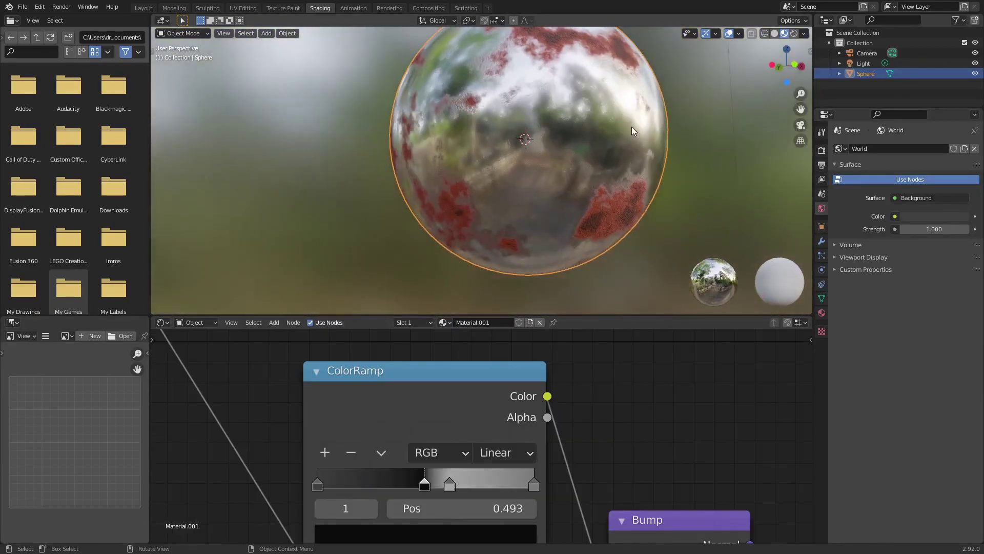
middle_drag(631, 127, 656, 146)
scroll(470, 366, down, 6)
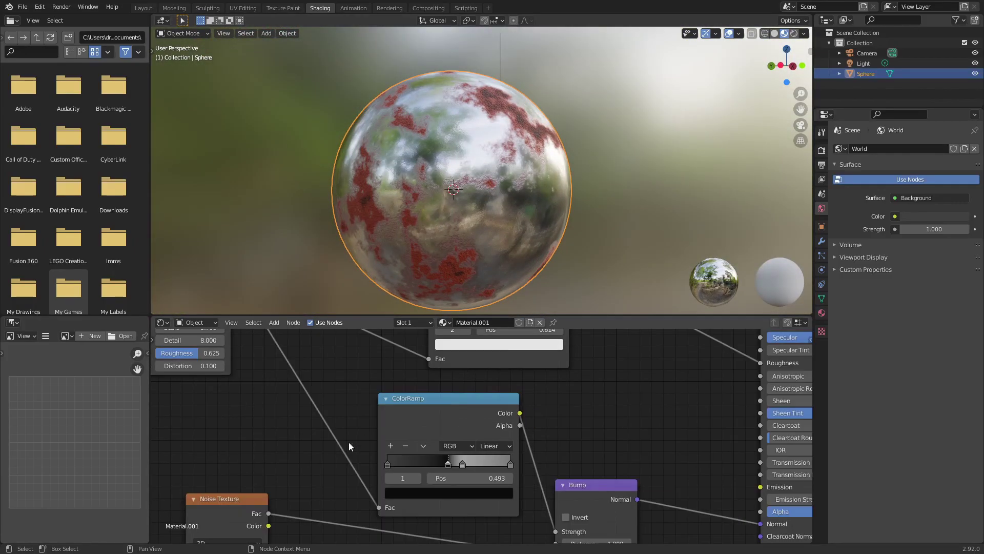
Select the Noise Texture that feeds the ColorRamps and look over the rust pattern on the sphere
middle_drag(416, 390, 640, 518)
drag(383, 403, 395, 421)
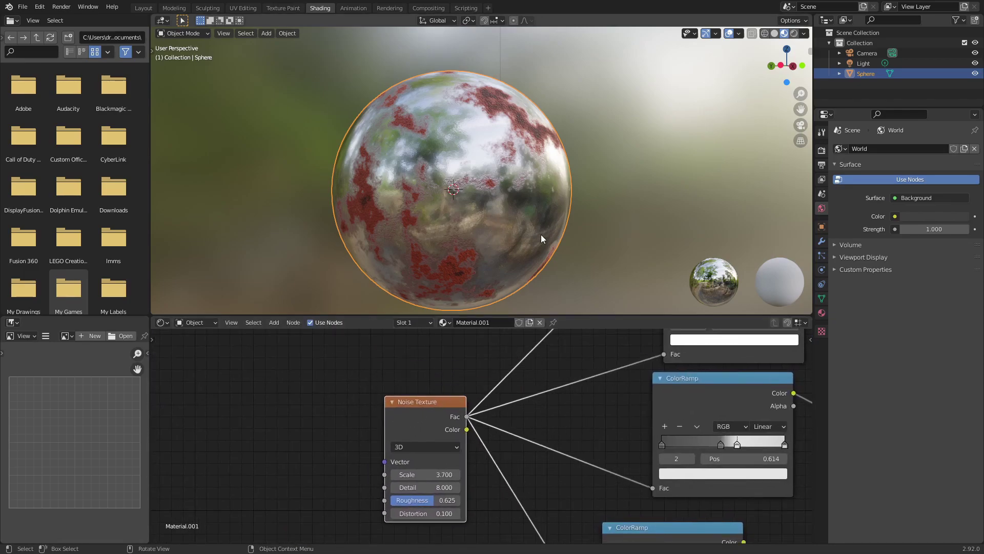
middle_drag(555, 235, 531, 243)
Slide the base color ramp's dark brown stop to position 0.668 and inspect the rust close up
middle_drag(737, 368, 484, 434)
scroll(484, 434, up, 5)
middle_drag(622, 398, 606, 542)
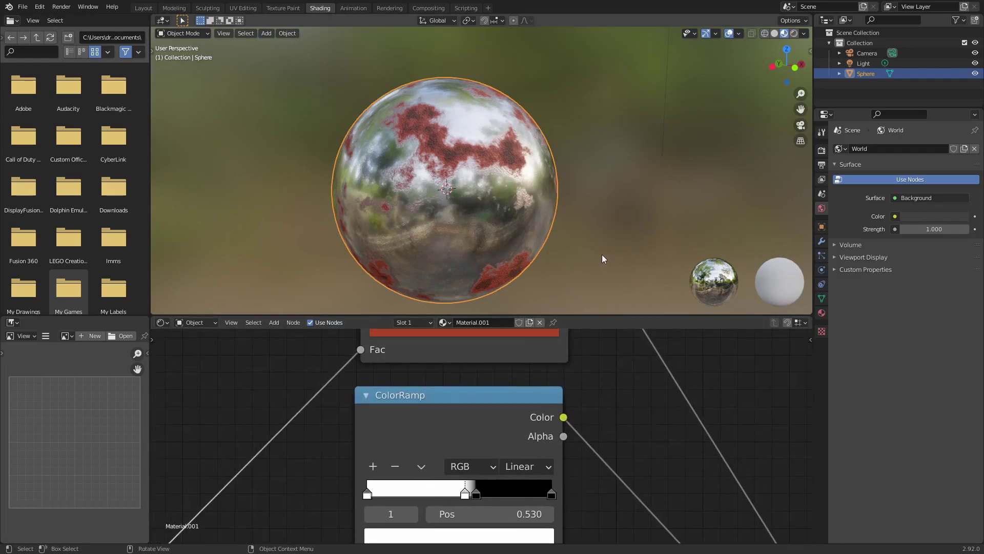
scroll(602, 255, up, 1)
middle_drag(574, 350, 567, 466)
scroll(559, 454, up, 4)
mouse_move(486, 392)
mouse_down()
mouse_move(475, 395)
mouse_move(491, 393)
mouse_up()
scroll(514, 130, up, 5)
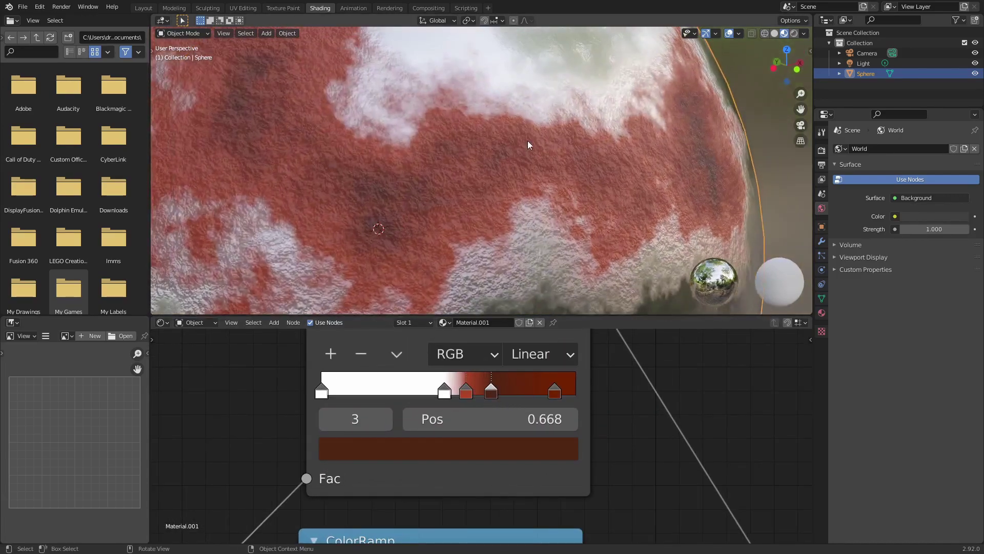
Adjust the color of the base color ramp's red stop and inspect the rust around the sphere
click(466, 391)
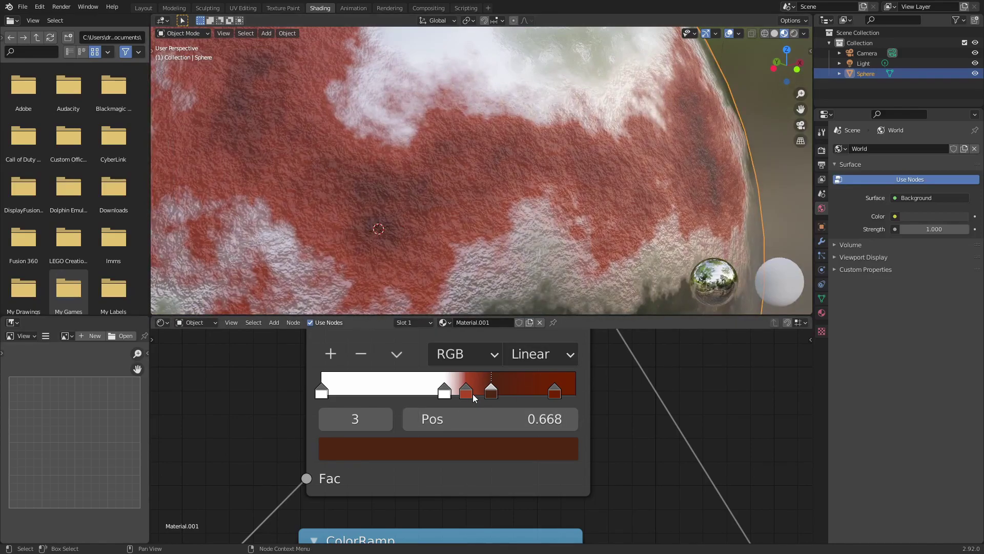
click(479, 448)
scroll(544, 181, down, 6)
scroll(544, 181, up, 4)
middle_drag(544, 181, 517, 137)
scroll(584, 407, down, 3)
middle_drag(630, 461, 674, 531)
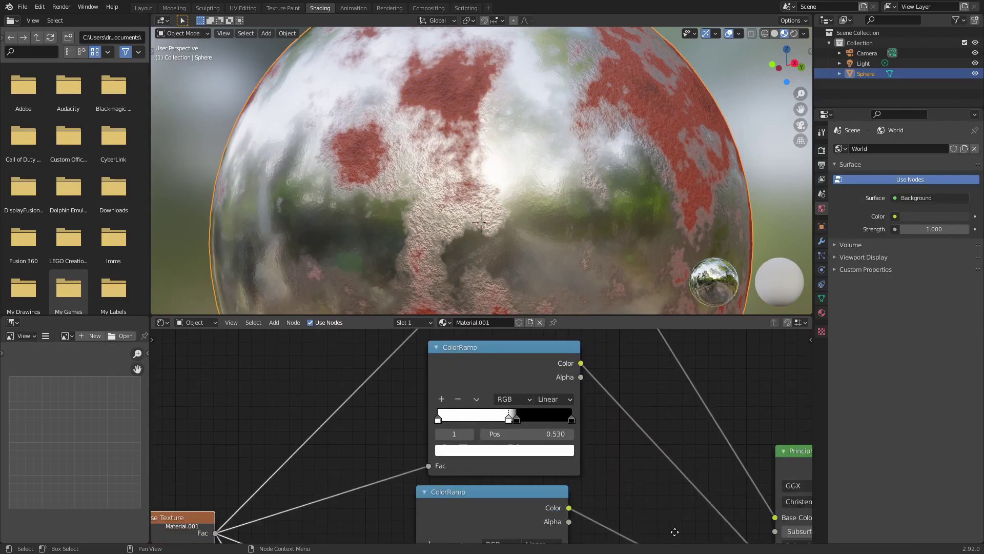
middle_drag(666, 446, 617, 456)
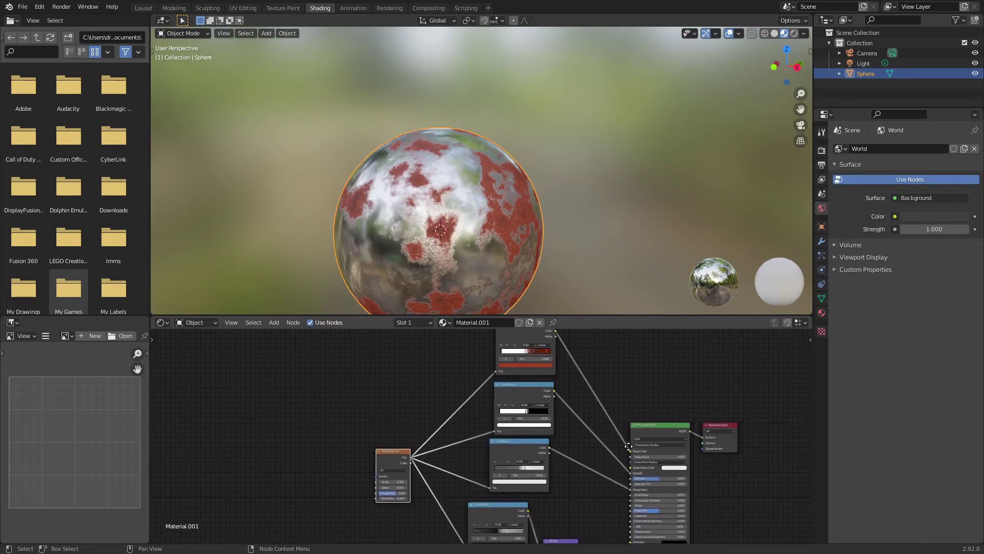
Preview the main Noise Texture's Fac output directly on the sphere through a Viewer node and inspect the pattern
scroll(617, 456, up, 2)
middle_drag(661, 428, 529, 433)
scroll(548, 443, down, 6)
mouse_move(440, 360)
mouse_down()
mouse_move(469, 364)
mouse_move(464, 340)
mouse_move(444, 358)
mouse_up()
middle_drag(312, 481, 334, 458)
drag(332, 463, 348, 429)
ctrl+shift+click(347, 429)
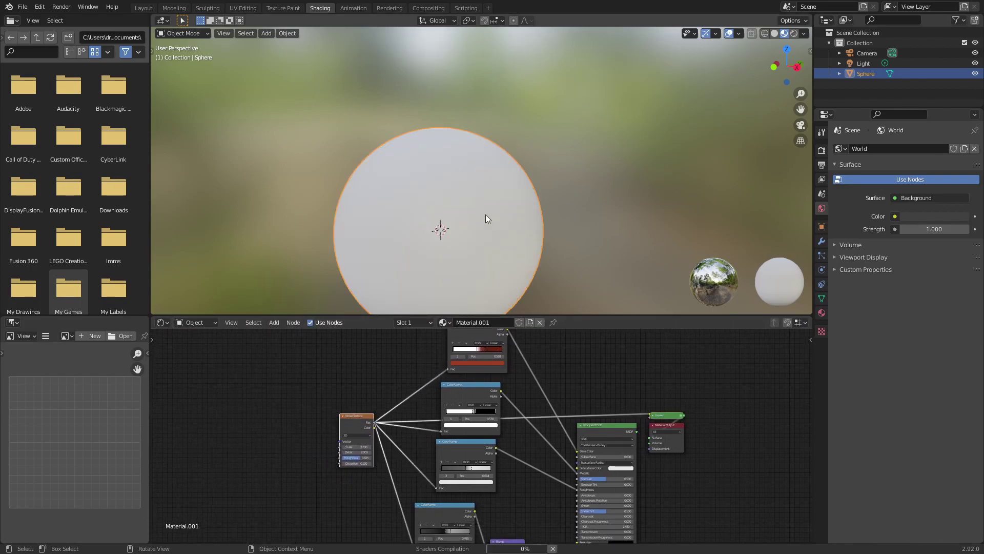
scroll(510, 210, up, 3)
mouse_move(509, 210)
middle_down()
mouse_move(514, 188)
mouse_move(493, 127)
mouse_move(480, 170)
mouse_move(518, 196)
middle_up()
middle_drag(530, 371, 468, 408)
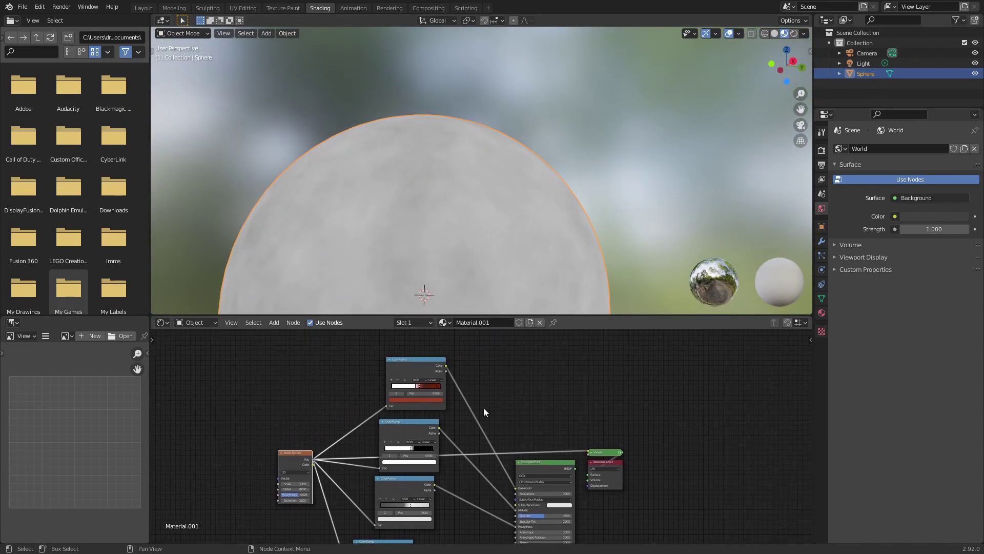
Preview the metallic ColorRamp's output on the sphere and inspect its black and white mask
mouse_move(418, 371)
mouse_down()
mouse_move(425, 369)
mouse_move(410, 375)
mouse_up()
scroll(462, 395, up, 4)
middle_drag(484, 420, 596, 407)
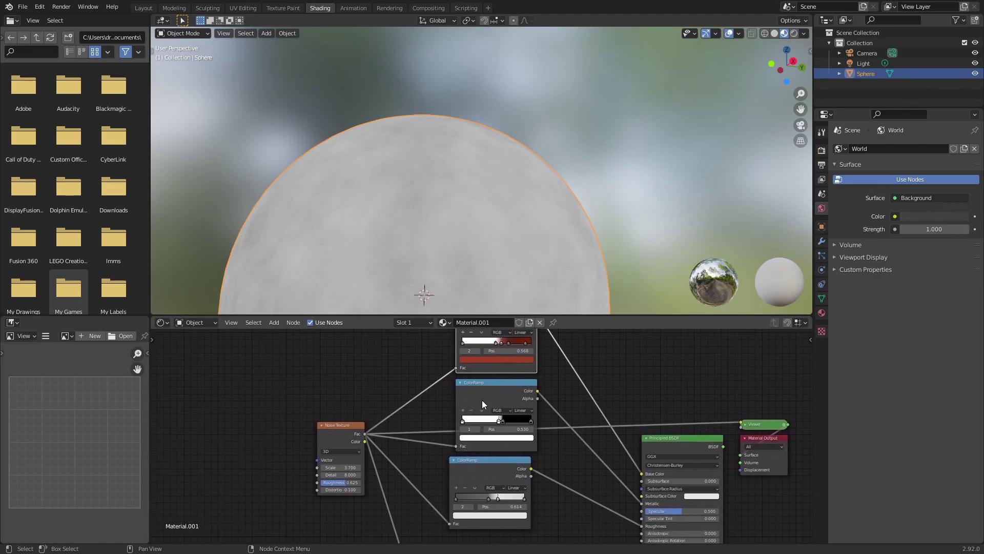
mouse_move(482, 400)
mouse_down()
mouse_move(490, 408)
mouse_move(479, 402)
mouse_up()
scroll(635, 502, up, 3)
middle_drag(634, 502, 601, 481)
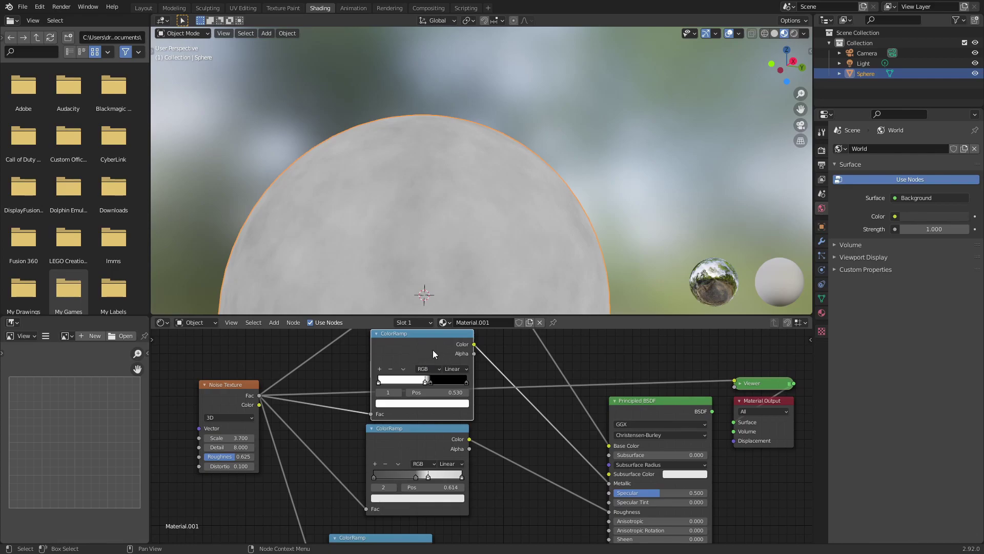
ctrl+shift+click(435, 352)
scroll(515, 209, down, 3)
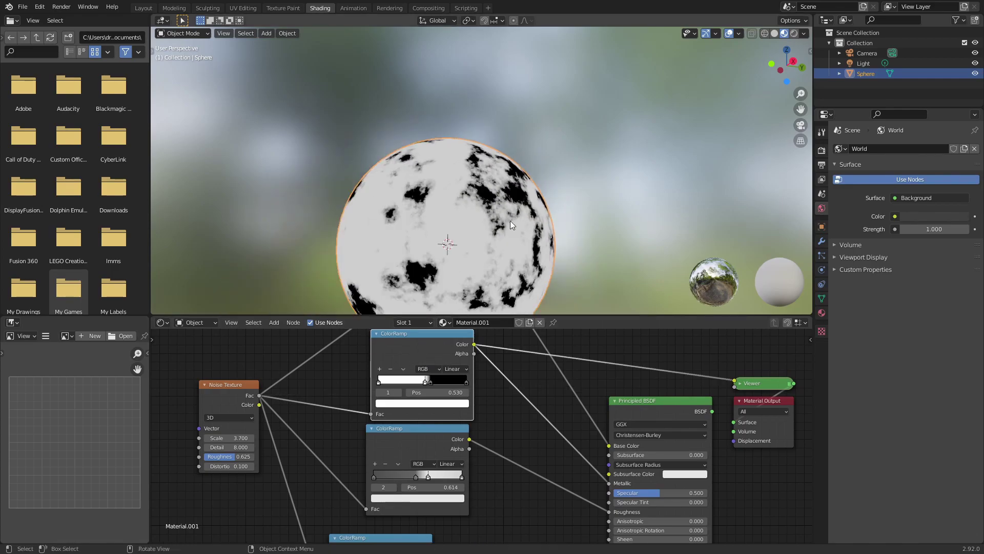
middle_drag(506, 223, 460, 247)
scroll(461, 248, up, 2)
middle_drag(511, 493, 515, 449)
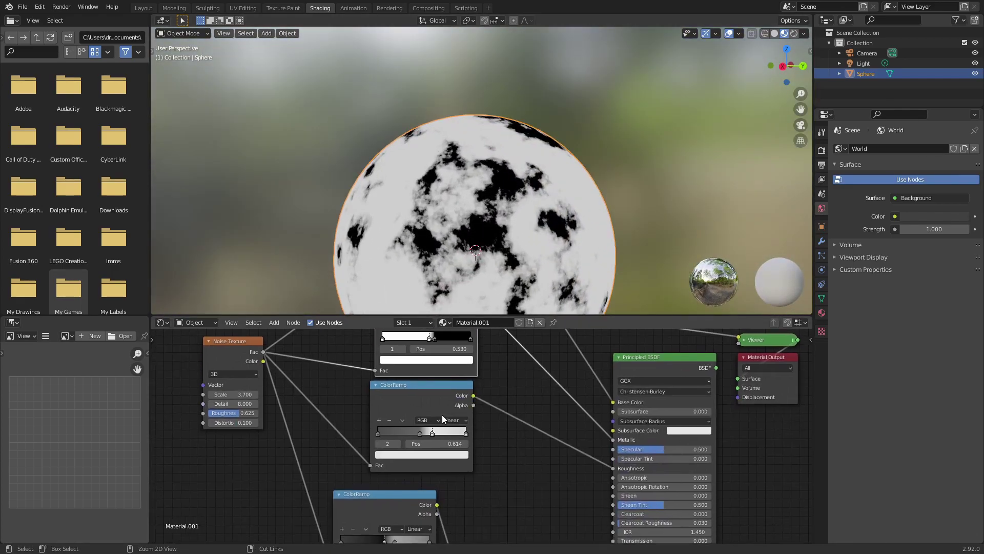
Preview the roughness ColorRamp's output on the sphere, followed by the bump-strength ColorRamp's output
ctrl+shift+click(442, 393)
middle_drag(554, 208, 567, 265)
middle_drag(502, 456, 537, 370)
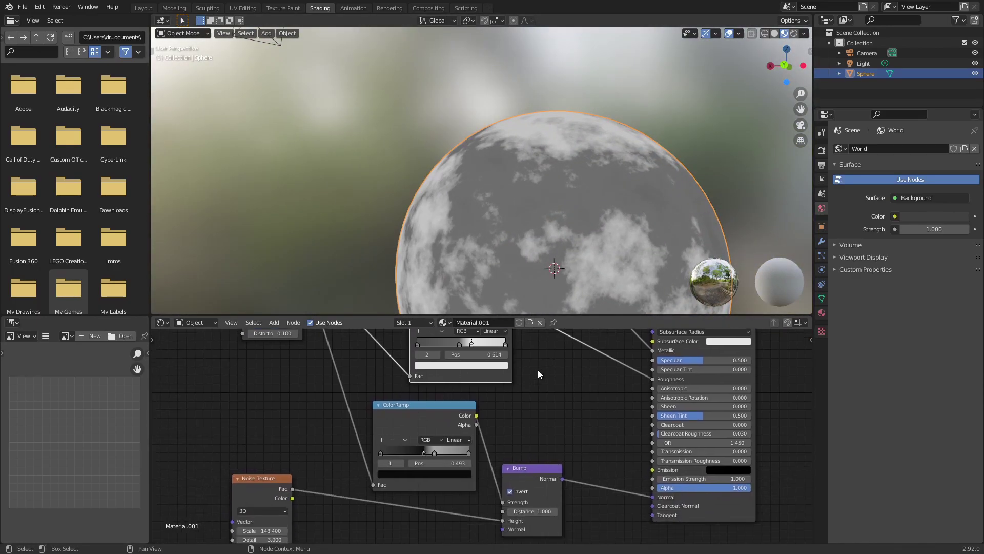
ctrl+shift+click(408, 421)
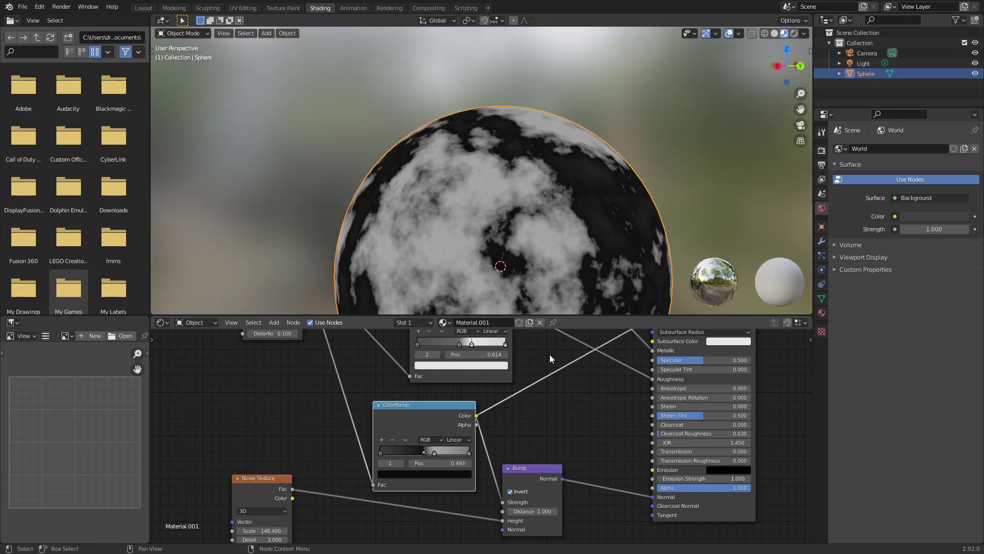
scroll(545, 413, down, 5)
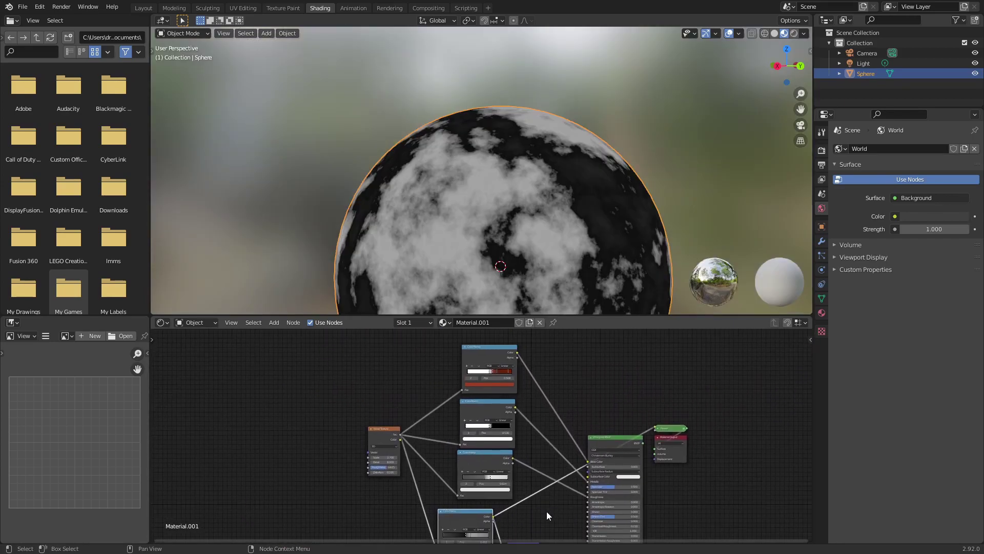
Return the sphere to the full Principled BSDF material and look over the node tree
drag(402, 483, 423, 481)
mouse_move(492, 496)
middle_down()
mouse_move(499, 487)
mouse_move(483, 481)
middle_up()
drag(466, 505, 490, 510)
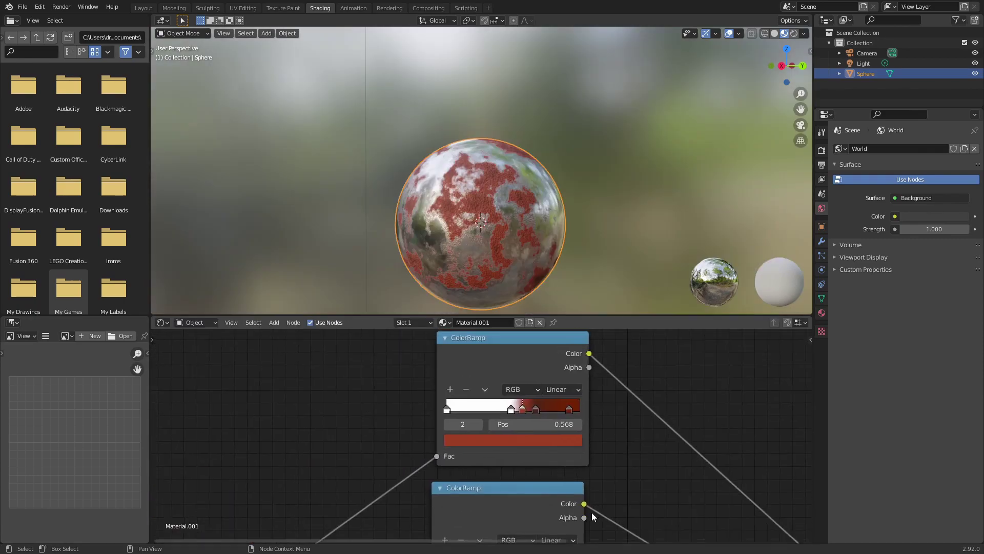
Change the base color ramp's first stop from white to dark grey and inspect the metal areas
scroll(469, 441, up, 3)
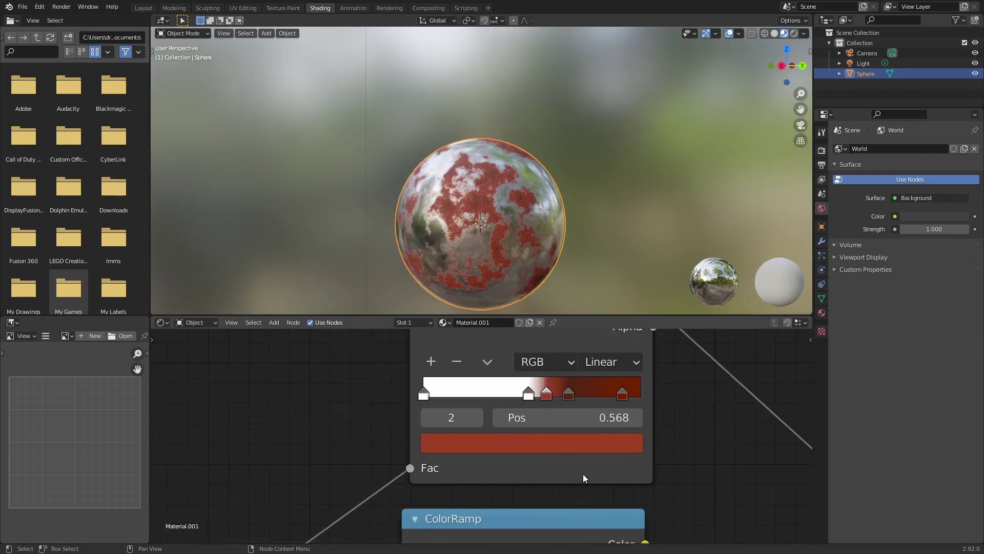
middle_drag(550, 392, 520, 426)
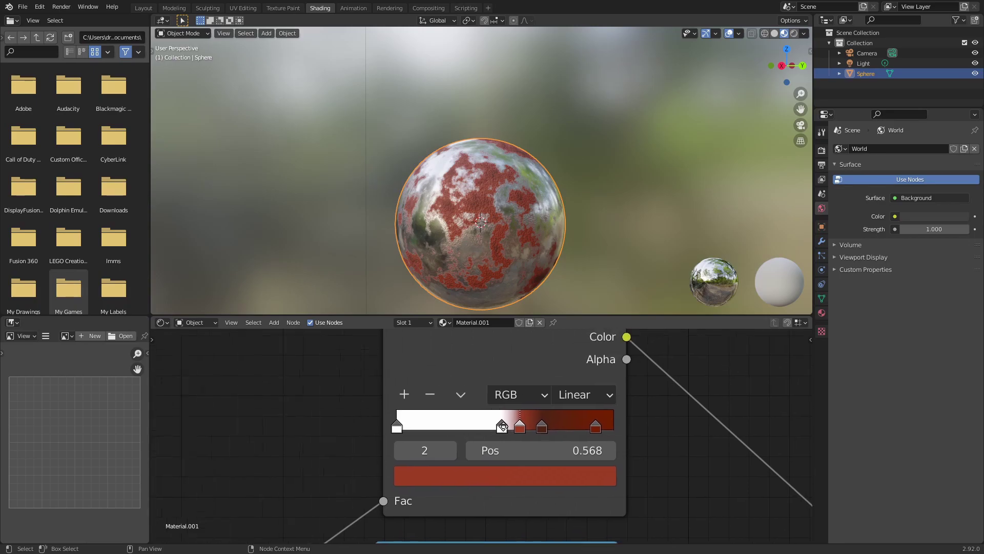
scroll(498, 430, up, 1)
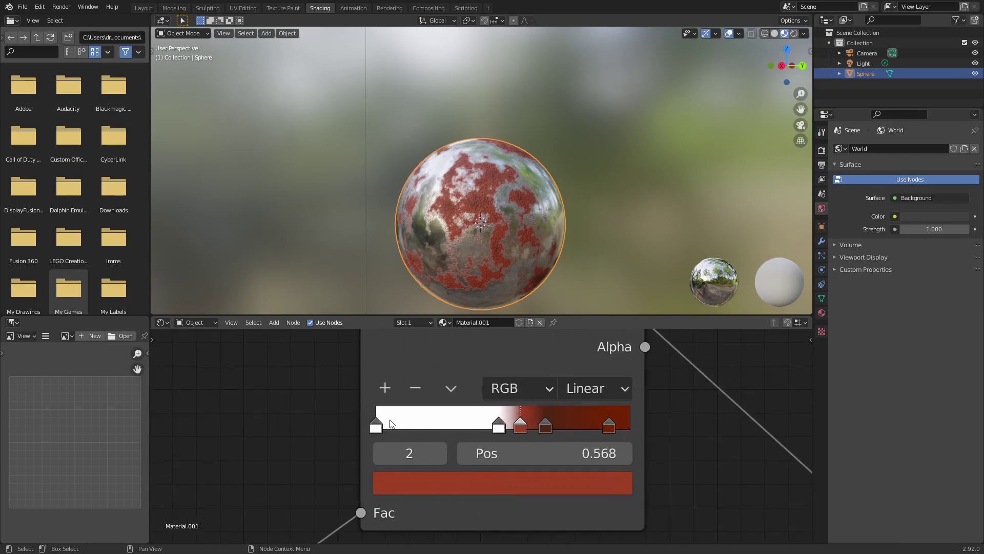
click(376, 426)
click(433, 487)
drag(579, 255, 578, 288)
scroll(497, 222, up, 4)
middle_drag(497, 223, 541, 220)
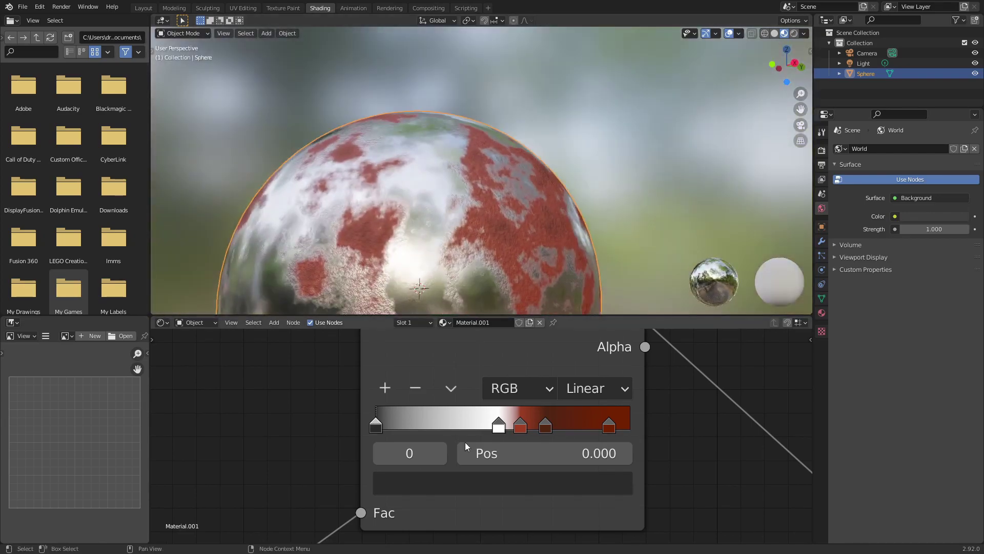
Lower the base color ramp's white stop at 0.484 to a light grey and inspect the sphere
click(500, 425)
click(493, 490)
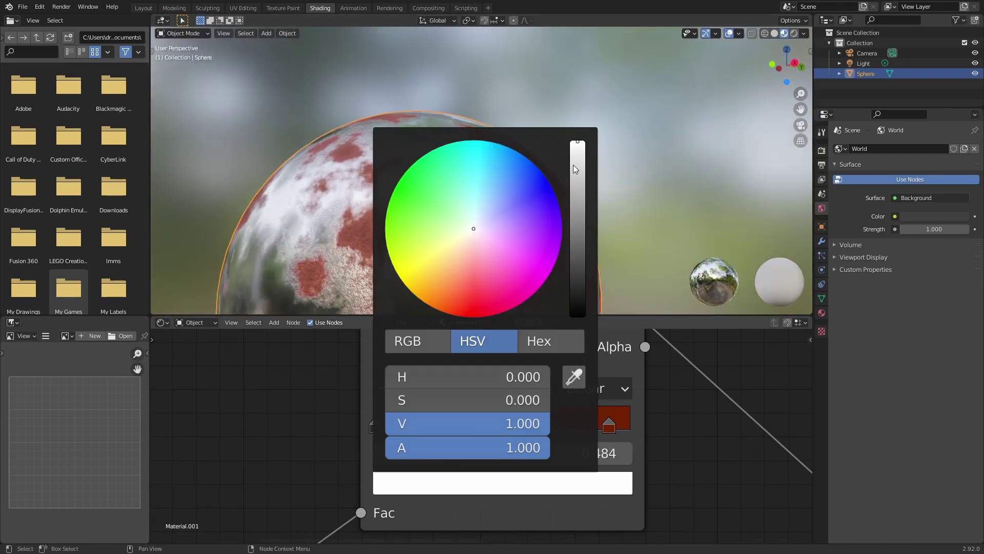
drag(574, 166, 575, 187)
scroll(569, 246, down, 5)
middle_drag(569, 247, 524, 242)
scroll(524, 242, up, 1)
scroll(589, 371, down, 6)
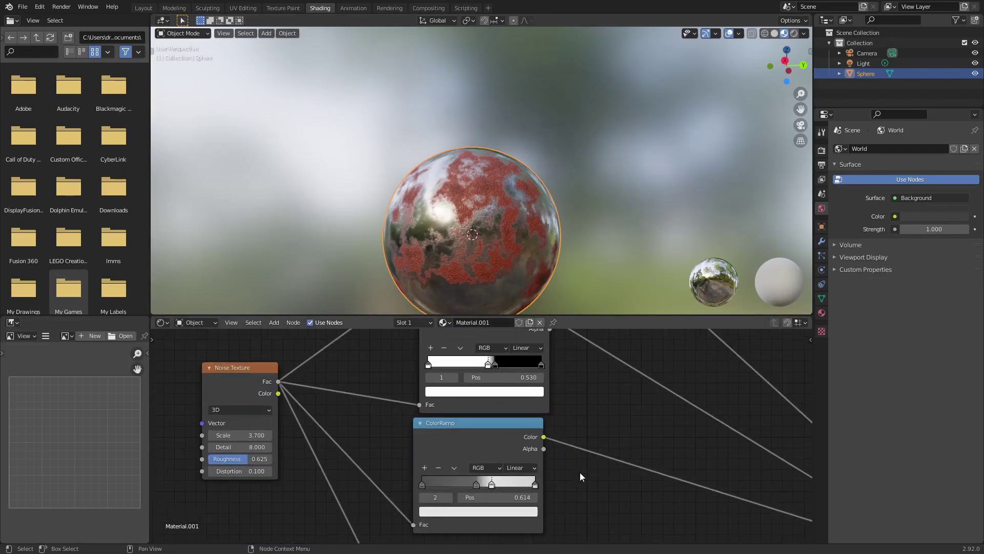
Adjust the grey of the roughness ColorRamp's stop at position 0.480
middle_drag(580, 472, 590, 425)
scroll(493, 422, up, 4)
click(449, 405)
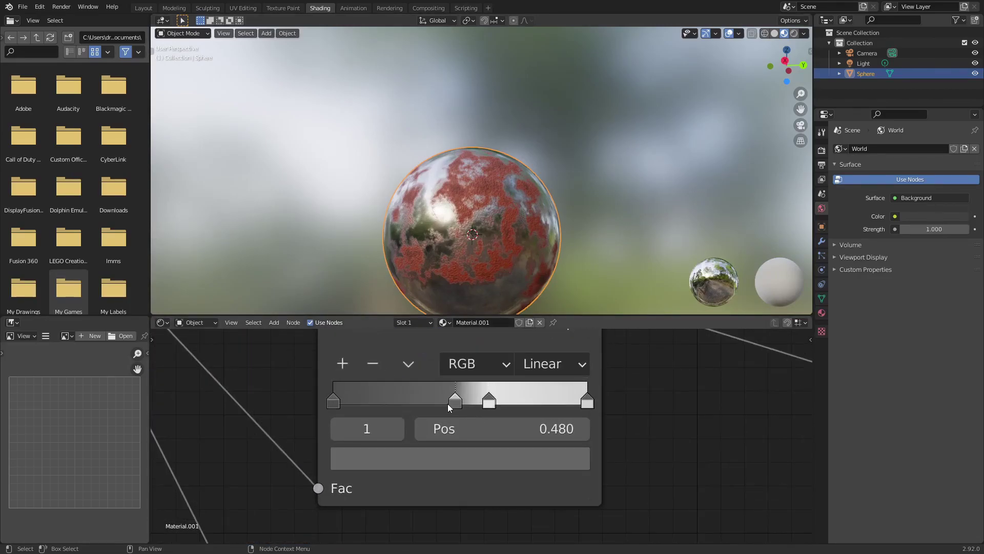
click(479, 466)
scroll(538, 215, up, 1)
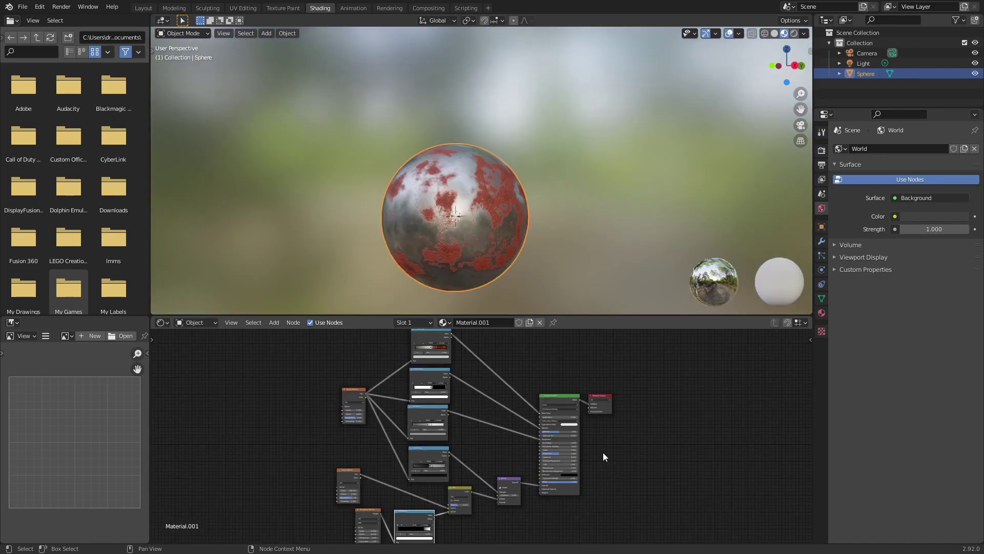